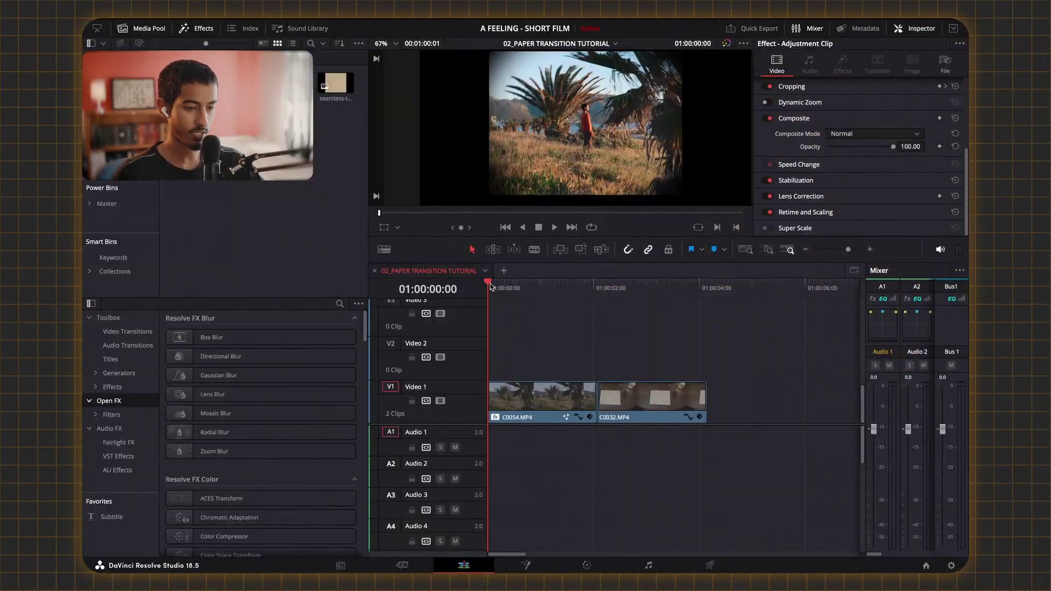
Step: Preview the notebook shot from its beginning
drag(513, 294, 586, 362)
drag(586, 298, 598, 295)
key(space)
key(space)
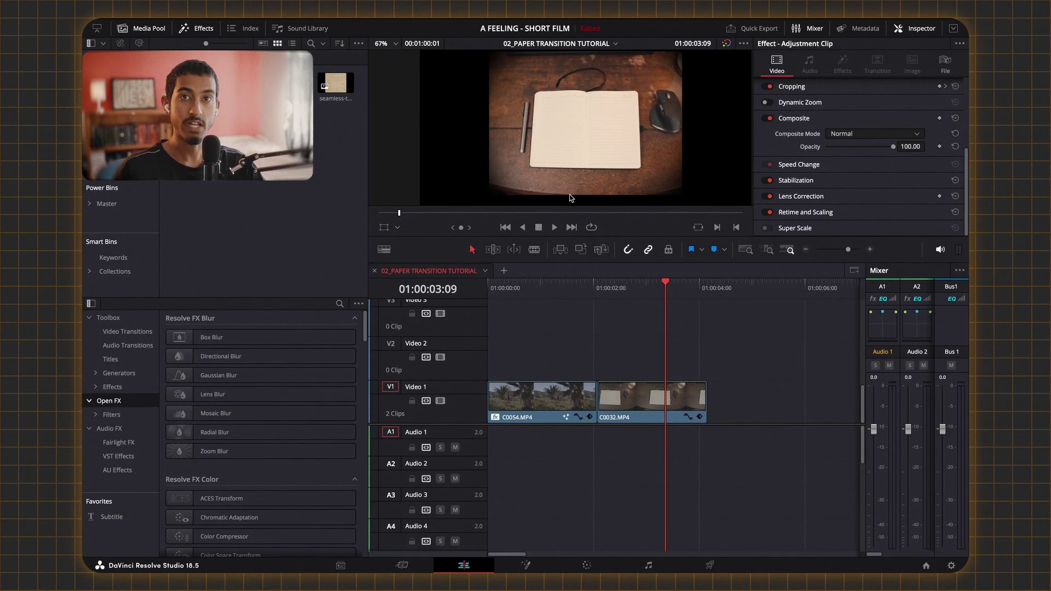
drag(663, 289, 598, 292)
key(space)
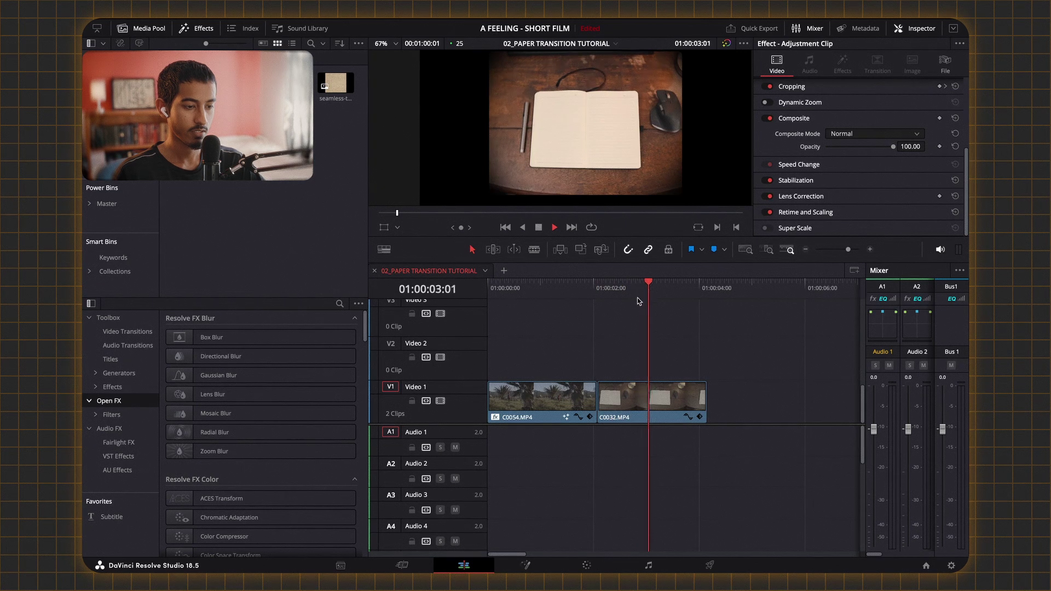
click(707, 289)
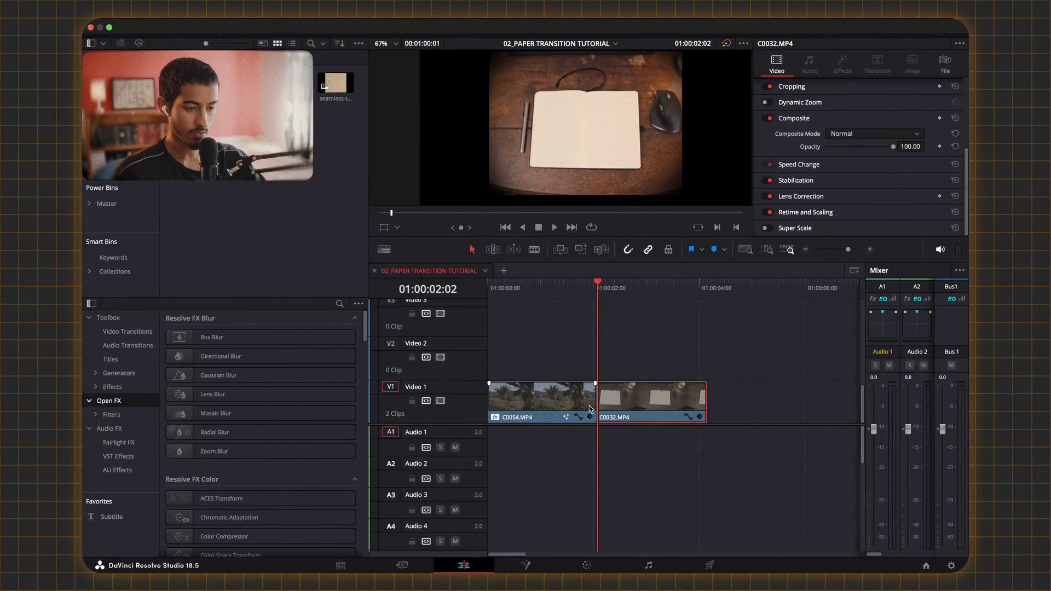
Step: Put C0054 on Video 2 and move the notebook clip C0032 to the start of Video 1
drag(530, 397, 530, 353)
drag(671, 416, 559, 416)
click(510, 285)
Step: Scale the palm-tree clip to zoom 0.220 at position -188, -29 on the notebook's left page
click(561, 341)
scroll(821, 110, up, 3)
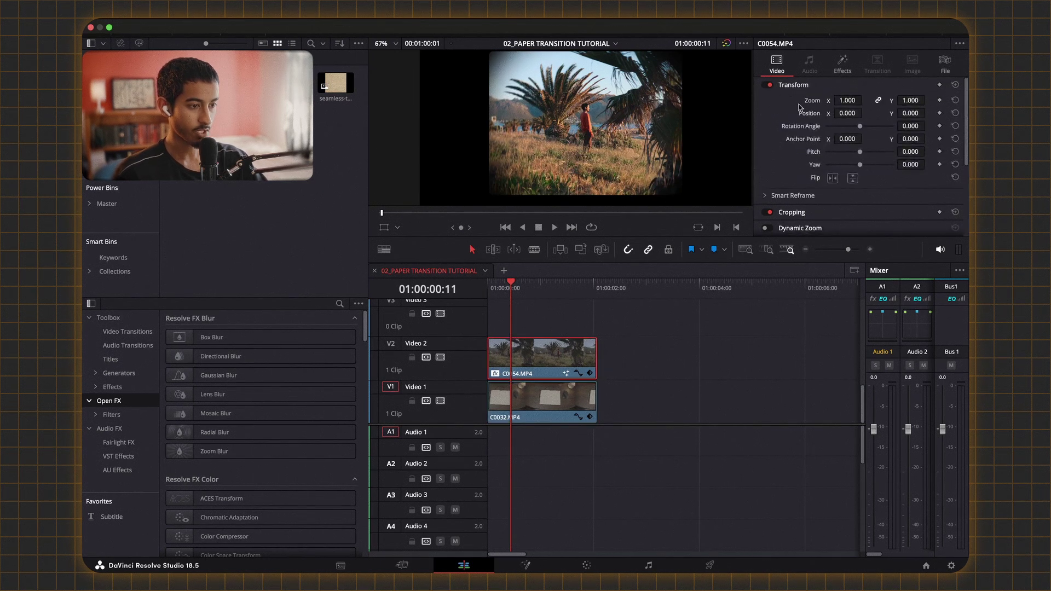
drag(910, 100, 612, 125)
scroll(573, 133, up, 5)
scroll(612, 125, up, 4)
drag(864, 113, 844, 110)
drag(635, 176, 665, 194)
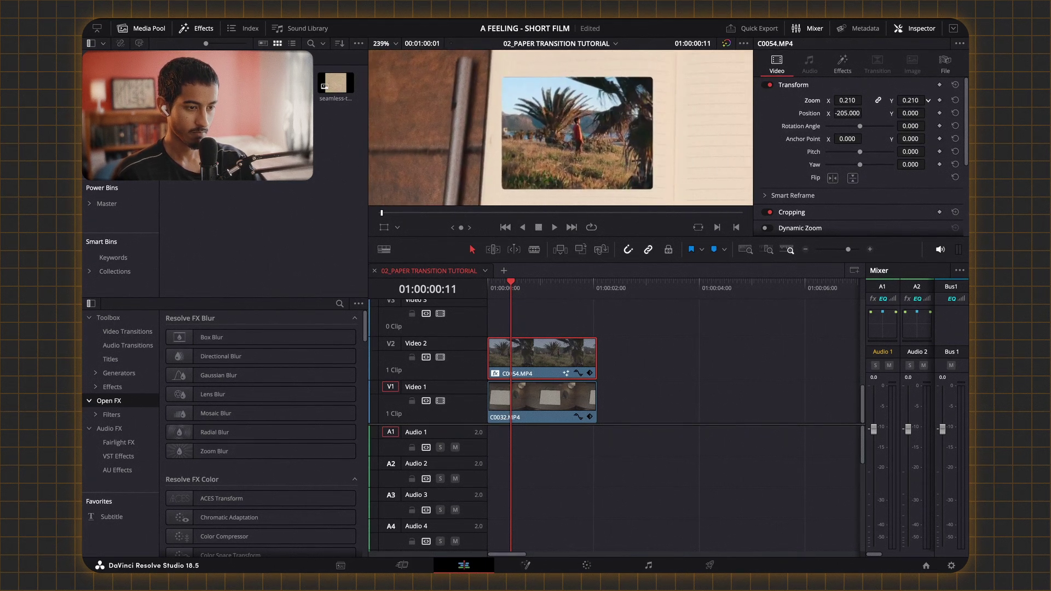
drag(577, 137, 588, 159)
scroll(684, 165, down, 4)
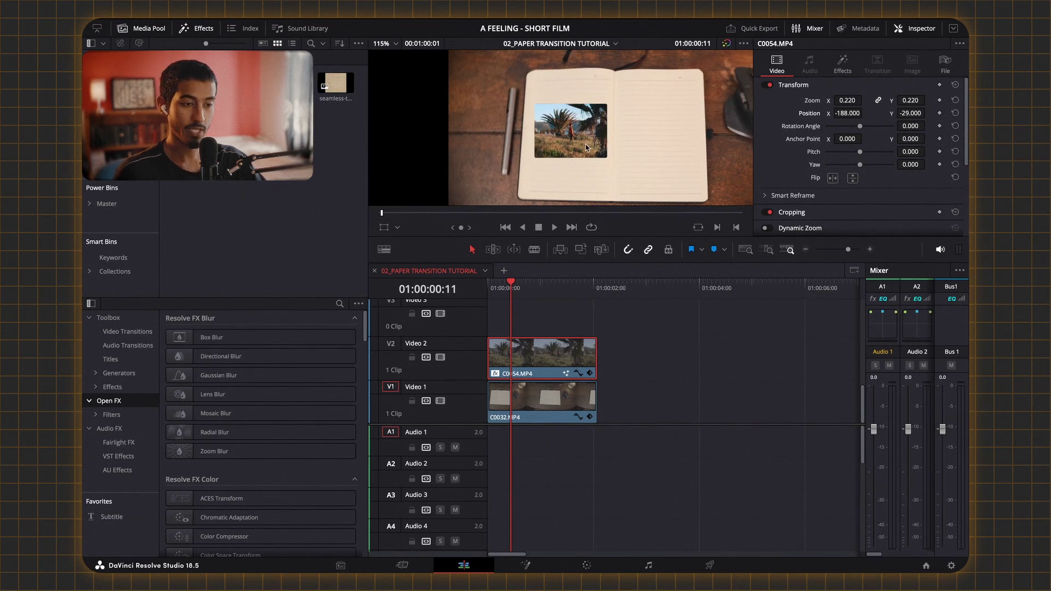
scroll(586, 140, up, 1)
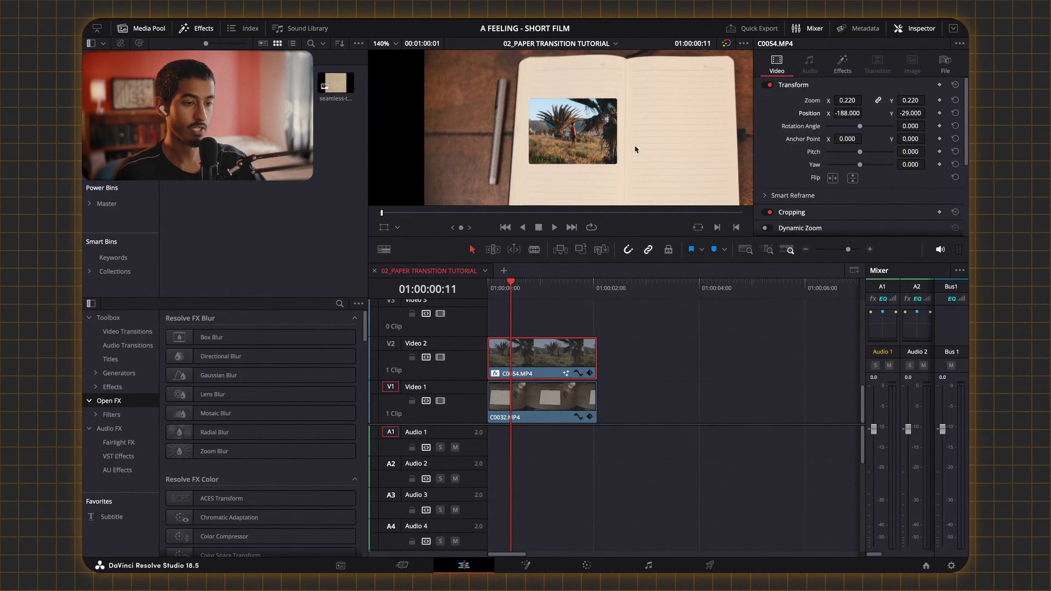
scroll(884, 159, down, 5)
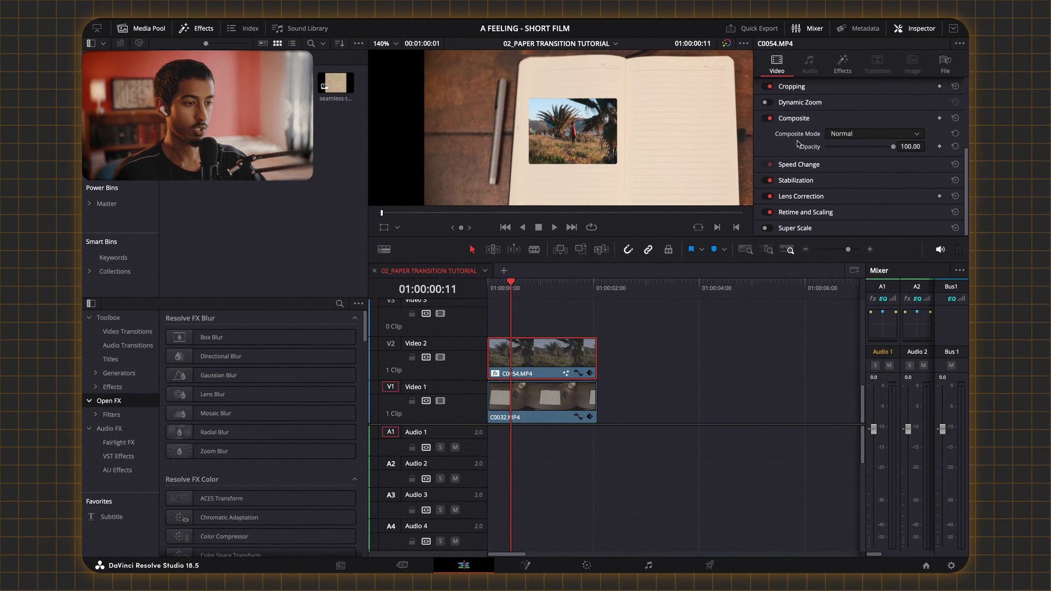
Step: Set C0054's Composite Mode to Softlight so the photo blends into the paper
click(852, 135)
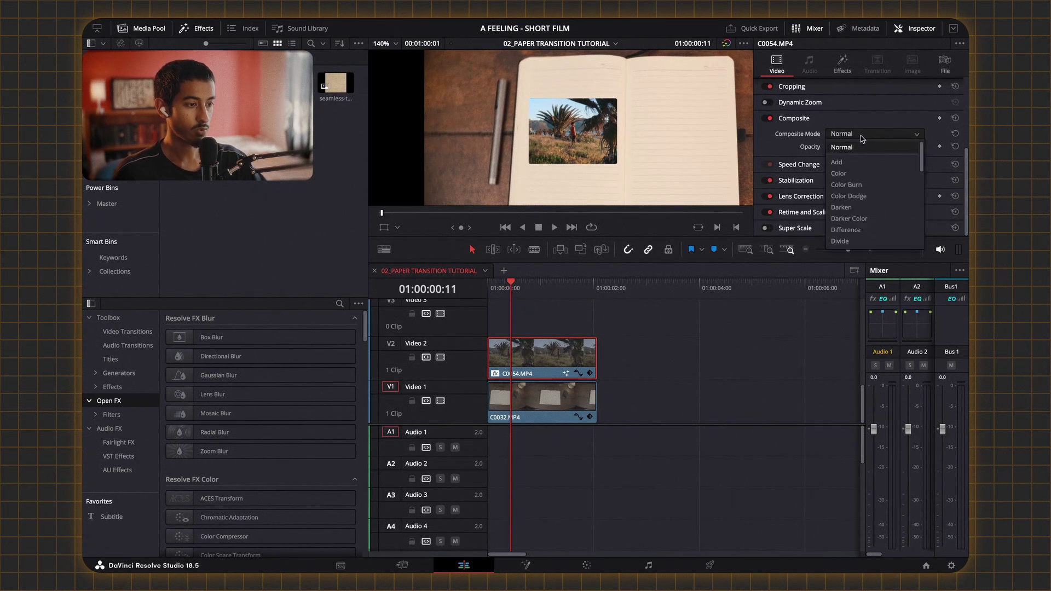
drag(923, 168, 908, 219)
scroll(909, 220, down, 3)
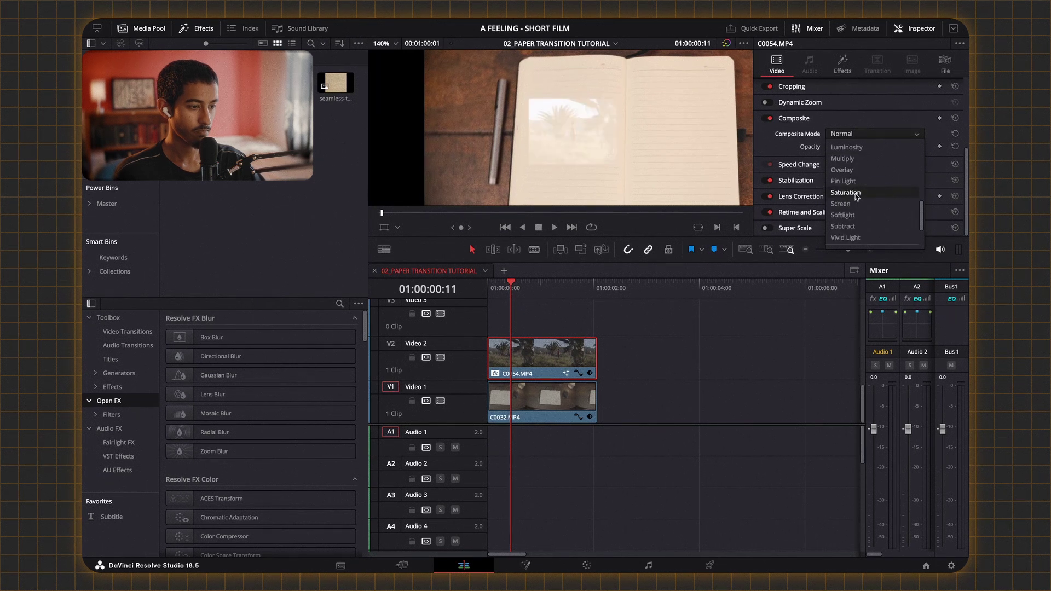
click(854, 216)
scroll(535, 152, up, 5)
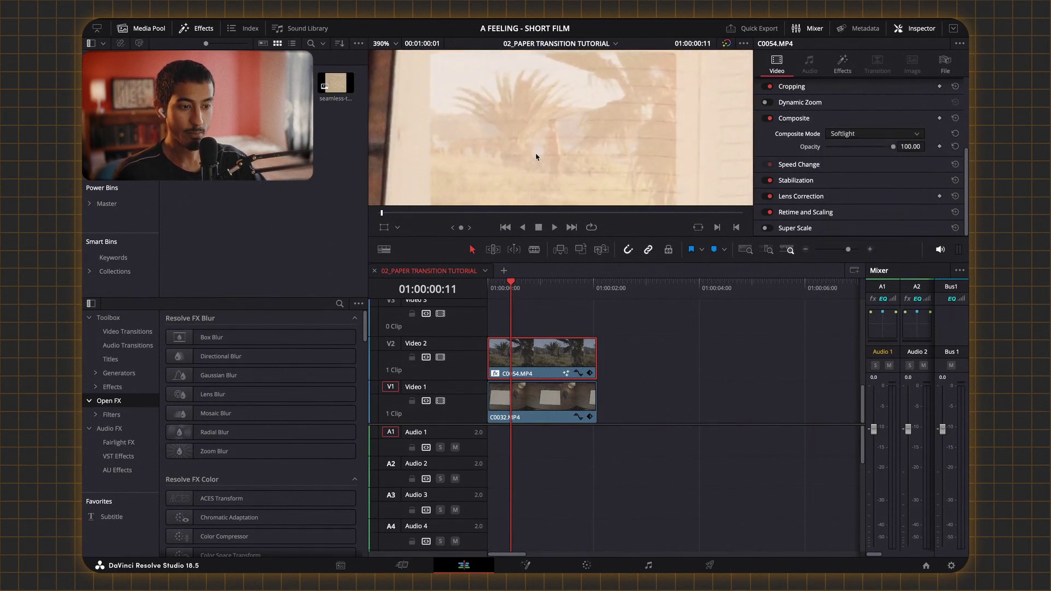
scroll(567, 145, down, 1)
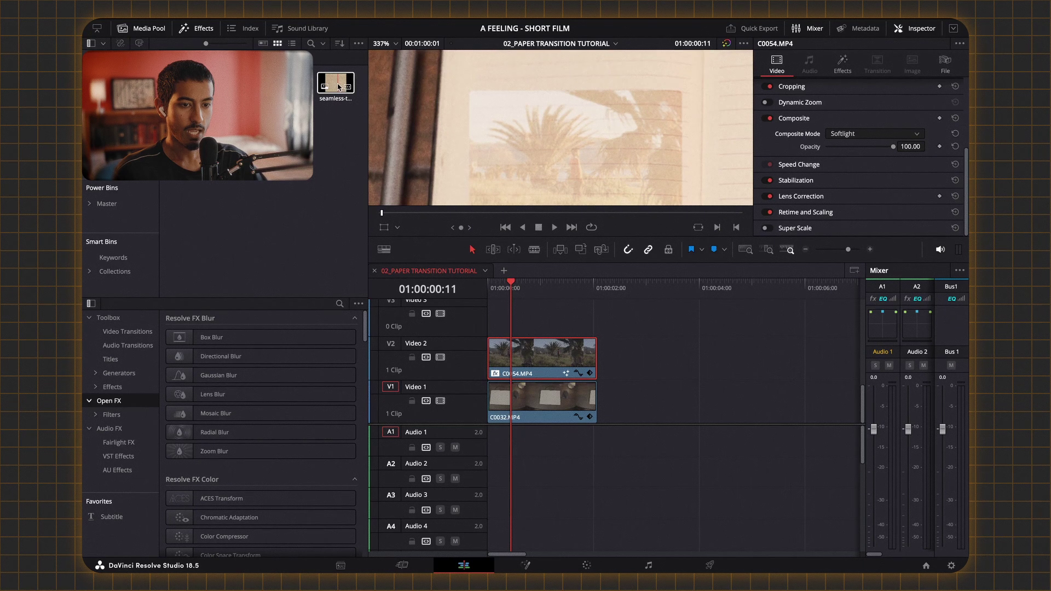
Step: Place the rough paper texture on Video 3, trimmed to end with the clips below
drag(338, 86, 544, 322)
drag(740, 323, 595, 324)
scroll(594, 132, down, 3)
scroll(593, 132, down, 1)
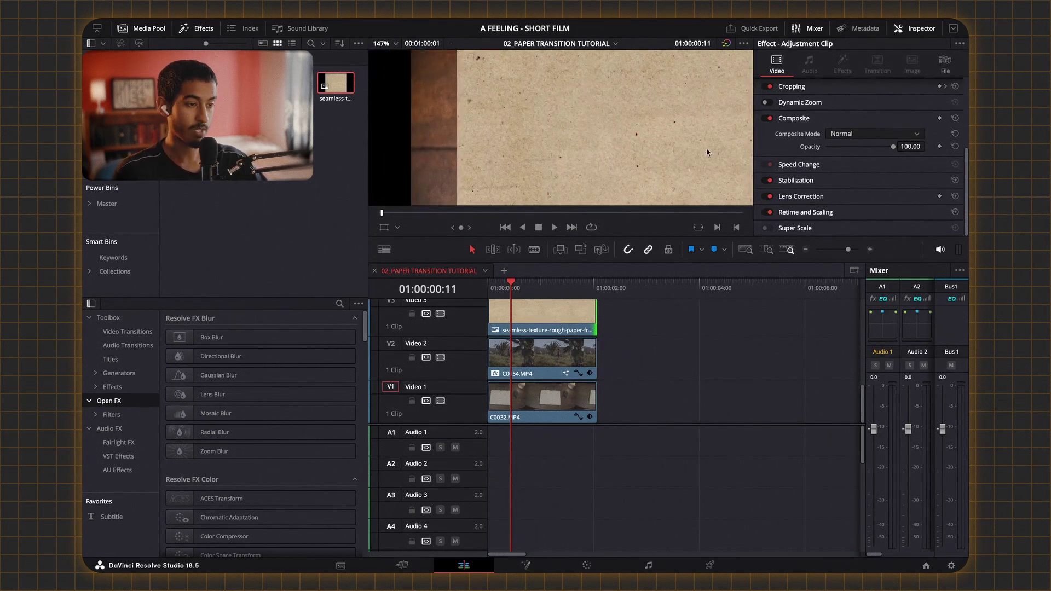
scroll(874, 125, up, 4)
Step: Scale the paper texture to zoom 0.280 at position -317, -27 over the photo
drag(910, 101, 665, 134)
scroll(665, 134, up, 3)
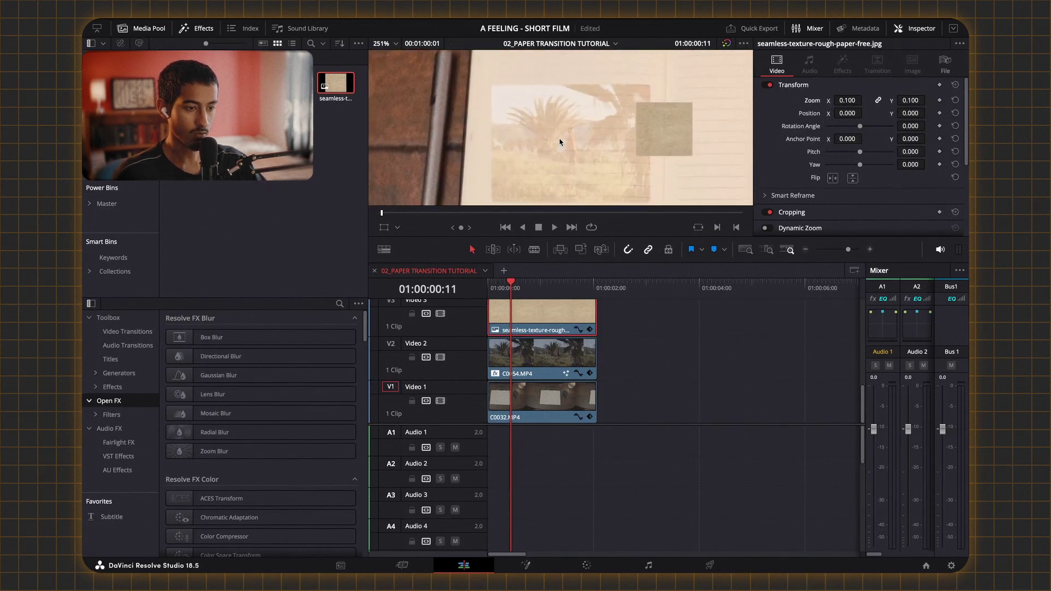
drag(915, 101, 865, 113)
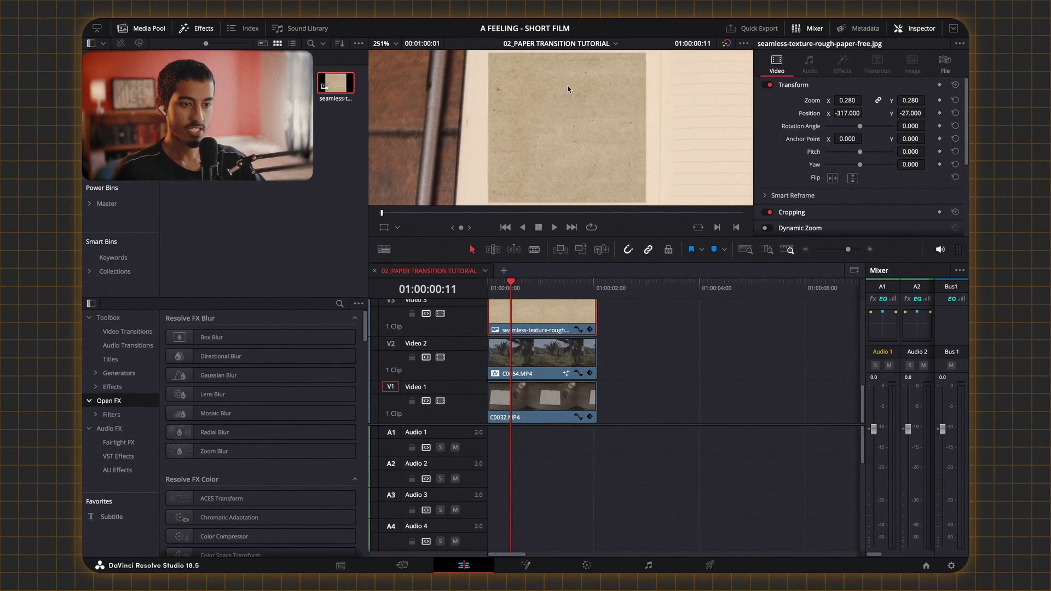
scroll(617, 155, down, 2)
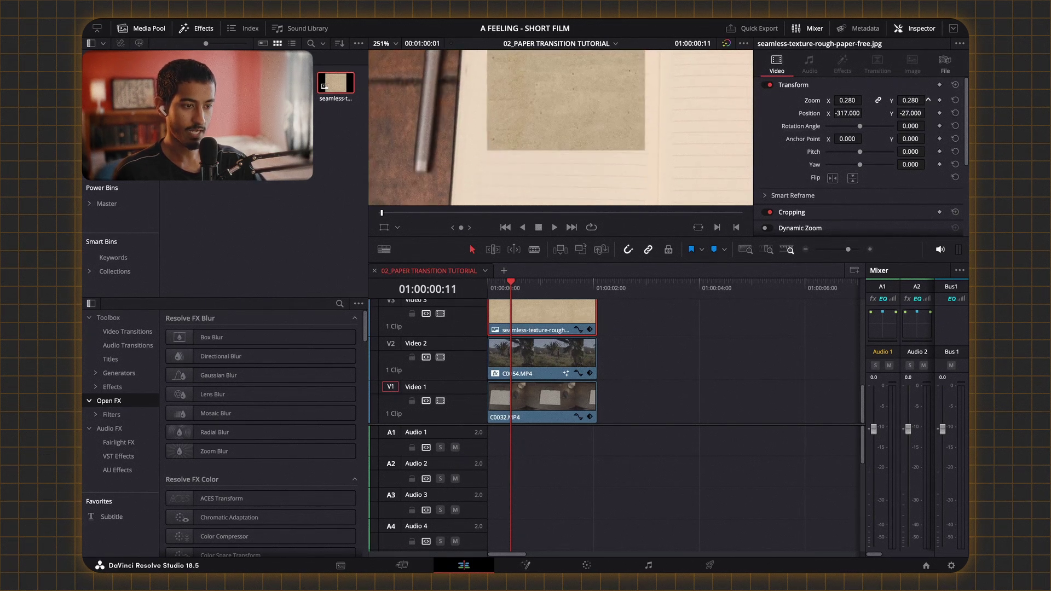
Step: Crop the texture to top 115.4 and bottom 107.2, keeping left crop at zero
click(788, 212)
scroll(803, 210, down, 3)
drag(826, 122, 833, 143)
scroll(822, 172, up, 3)
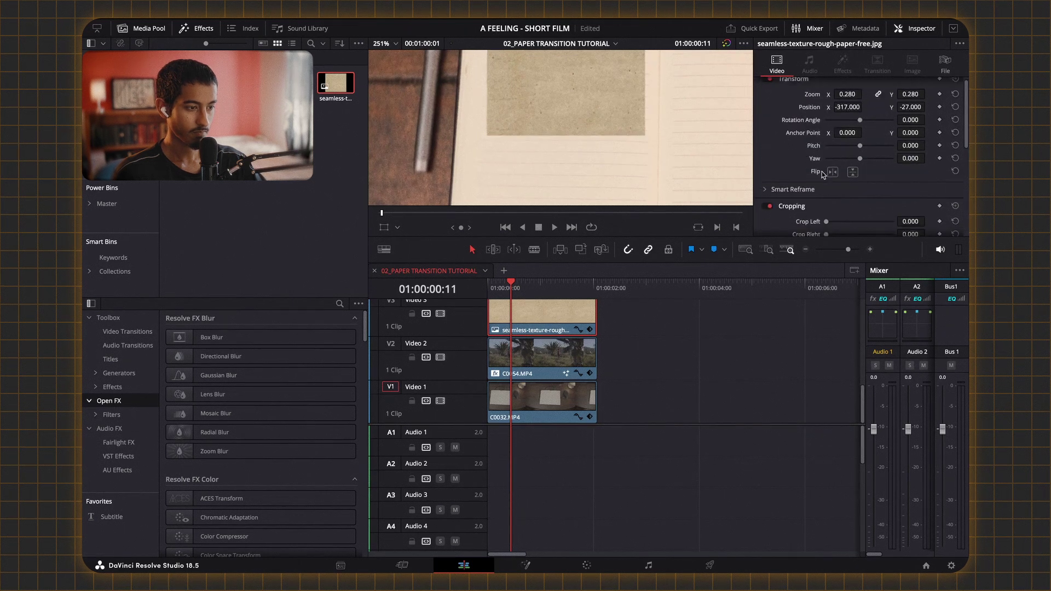
mouse_move(826, 211)
mouse_down()
mouse_move(840, 208)
mouse_move(832, 227)
mouse_move(841, 227)
mouse_move(832, 227)
mouse_up()
double_click(840, 210)
scroll(829, 235, down, 1)
scroll(602, 160, up, 3)
scroll(534, 113, down, 2)
scroll(534, 114, down, 2)
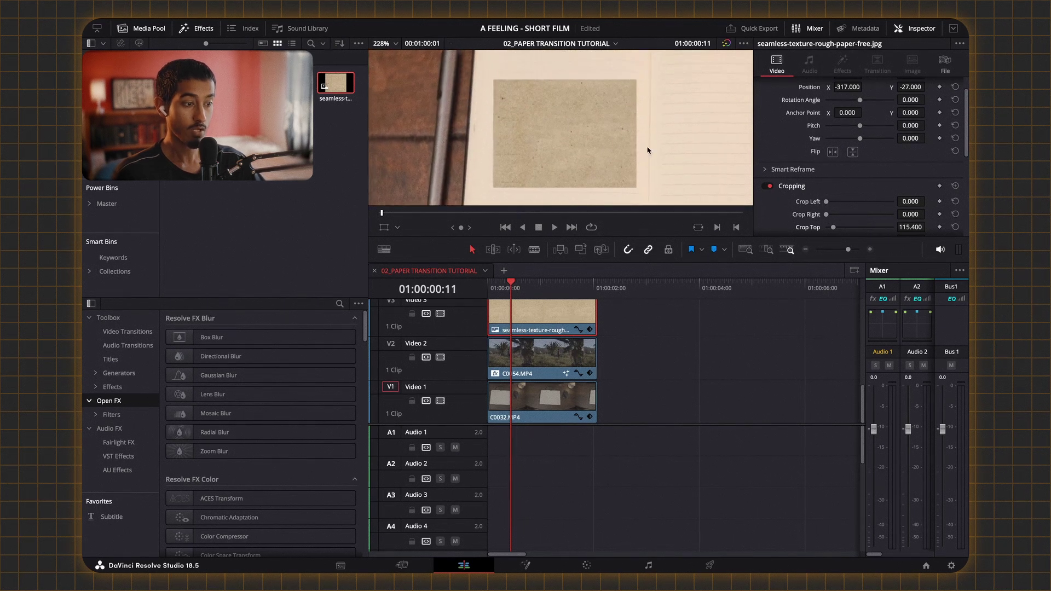
scroll(812, 168, down, 2)
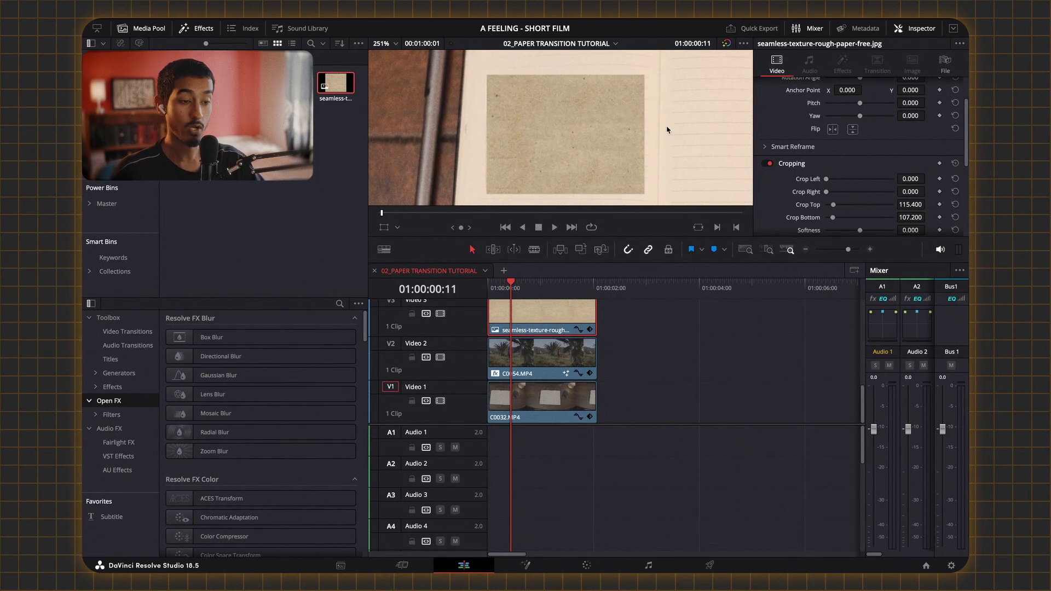
scroll(826, 182, down, 8)
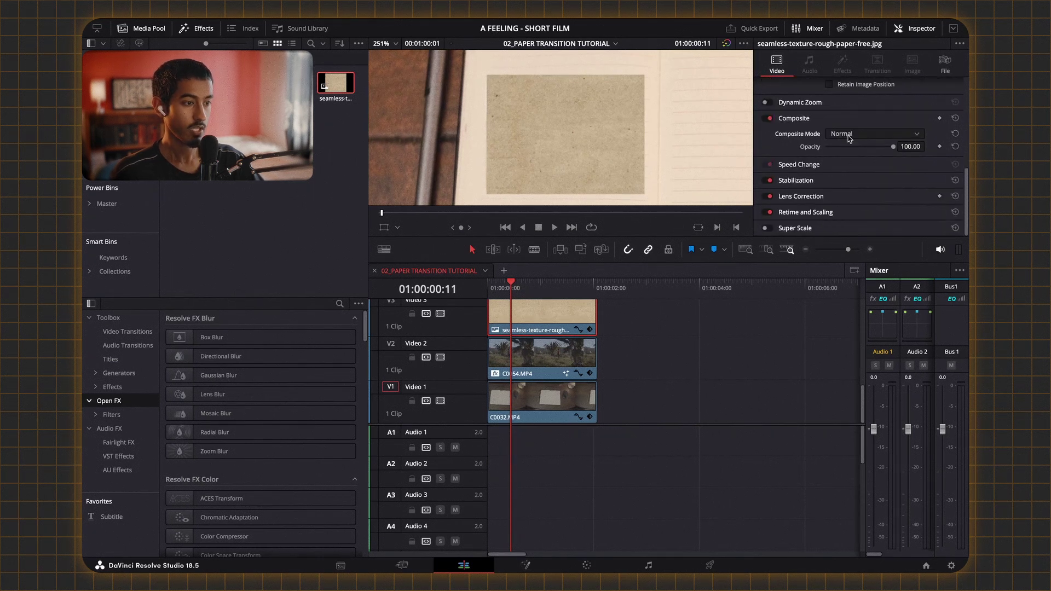
Step: Set the paper texture's Composite Mode to Softlight
click(852, 136)
scroll(885, 202, down, 3)
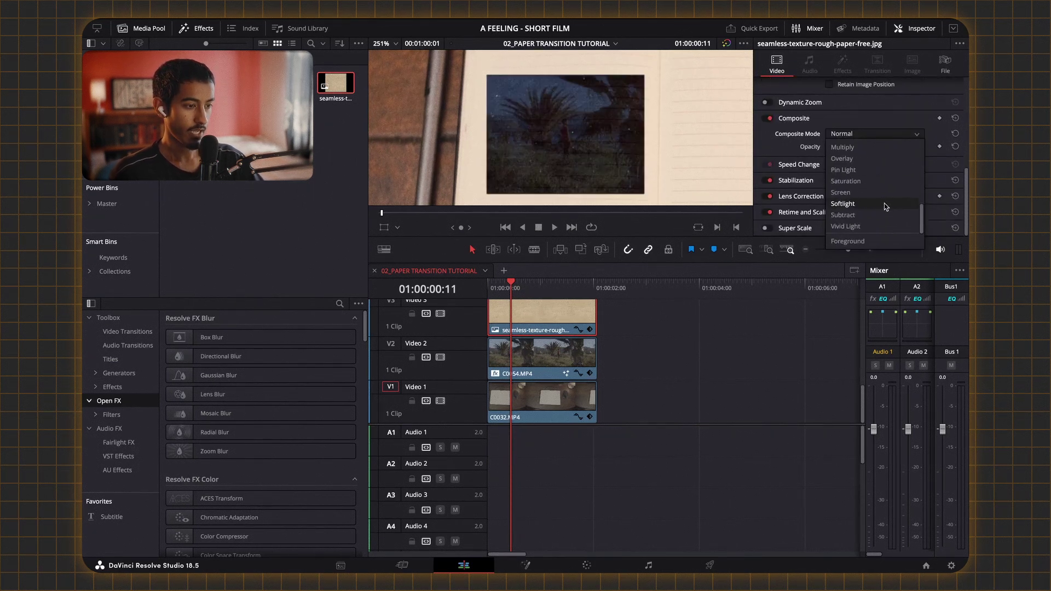
click(859, 203)
scroll(580, 156, up, 3)
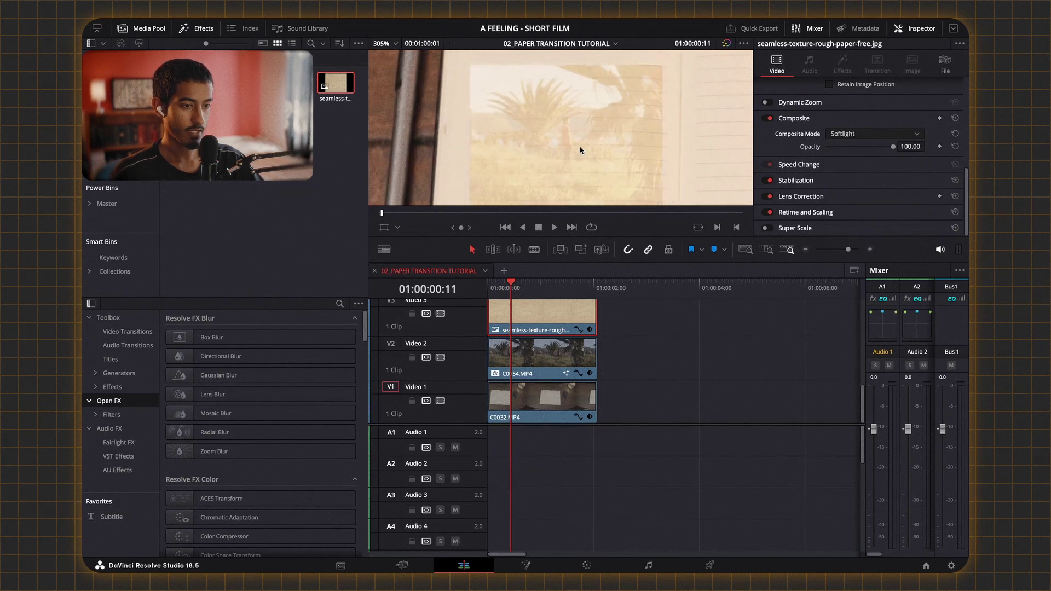
scroll(599, 165, up, 4)
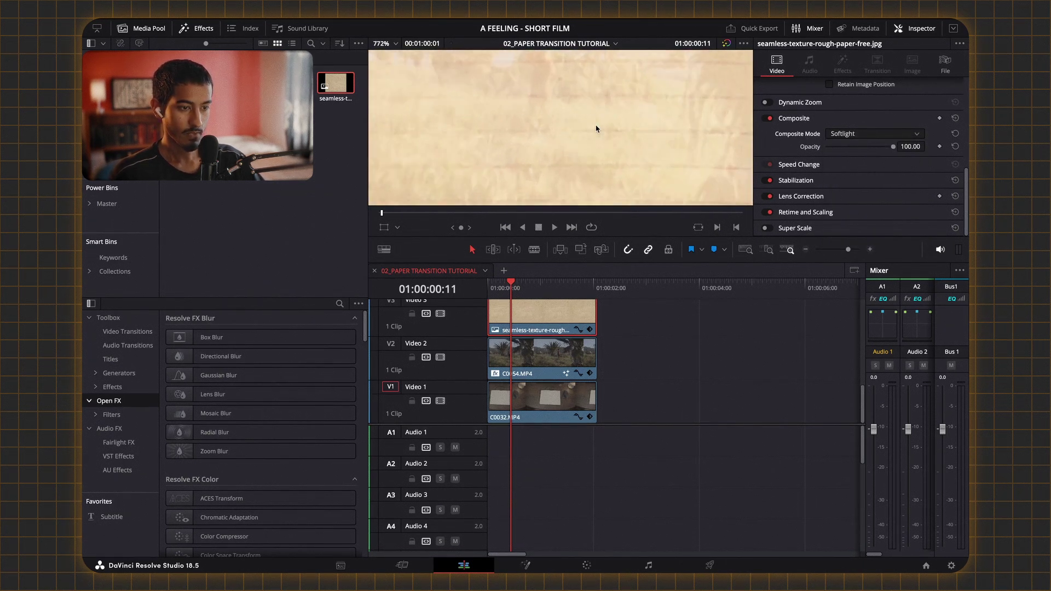
Step: Slide a clip on the upper tracks to the left along the timeline
drag(538, 323, 468, 323)
scroll(553, 148, down, 5)
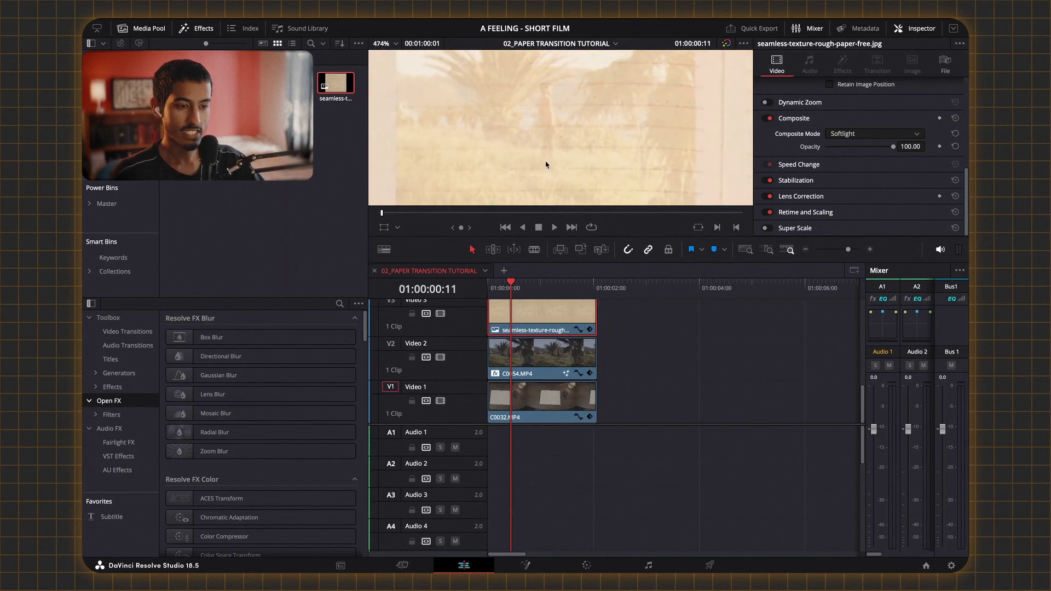
scroll(546, 164, down, 1)
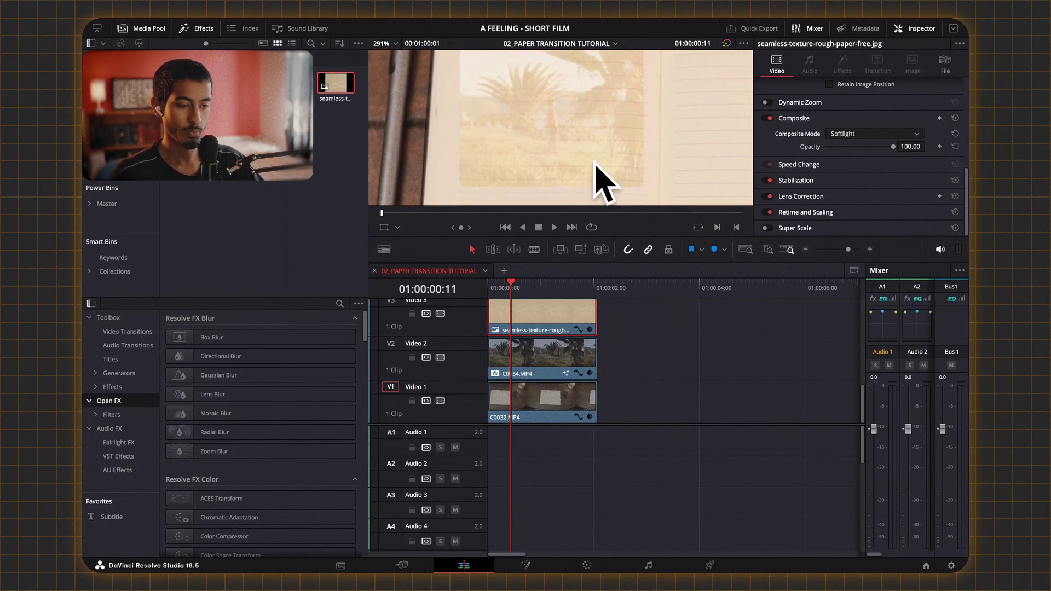
scroll(574, 154, down, 2)
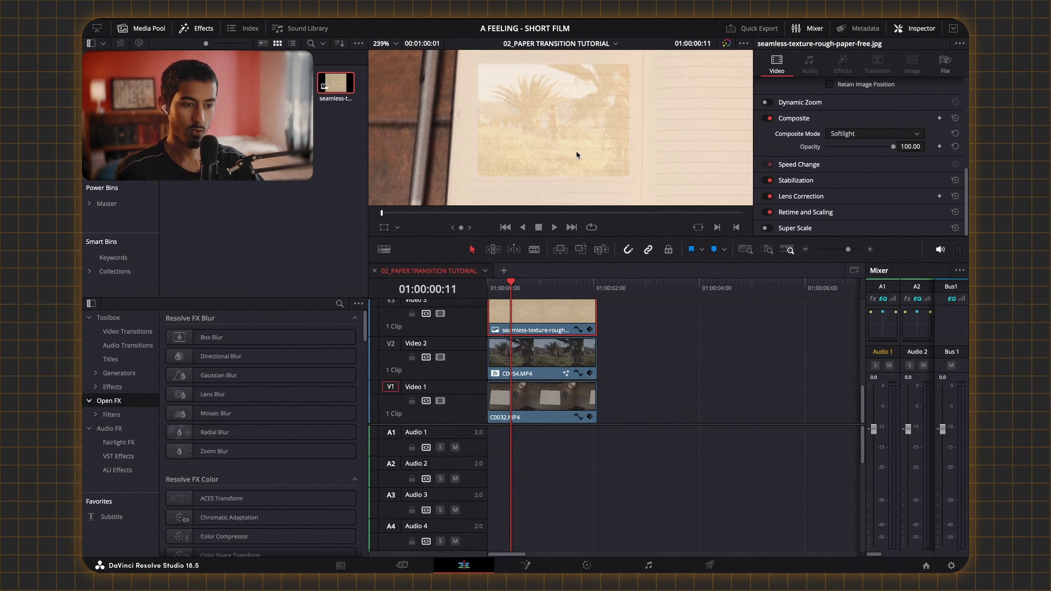
scroll(574, 154, up, 7)
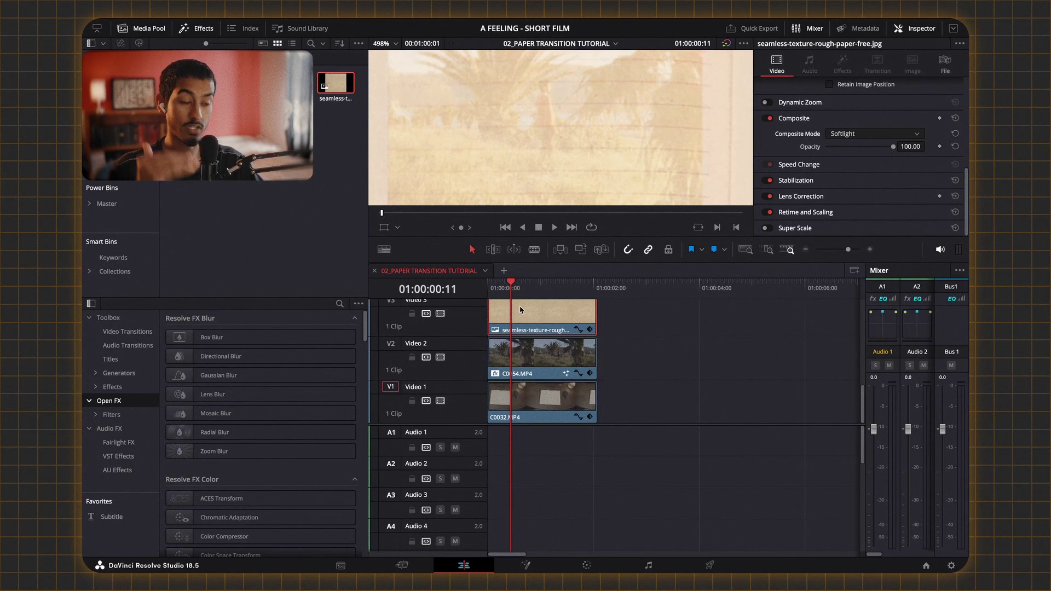
scroll(531, 161, down, 4)
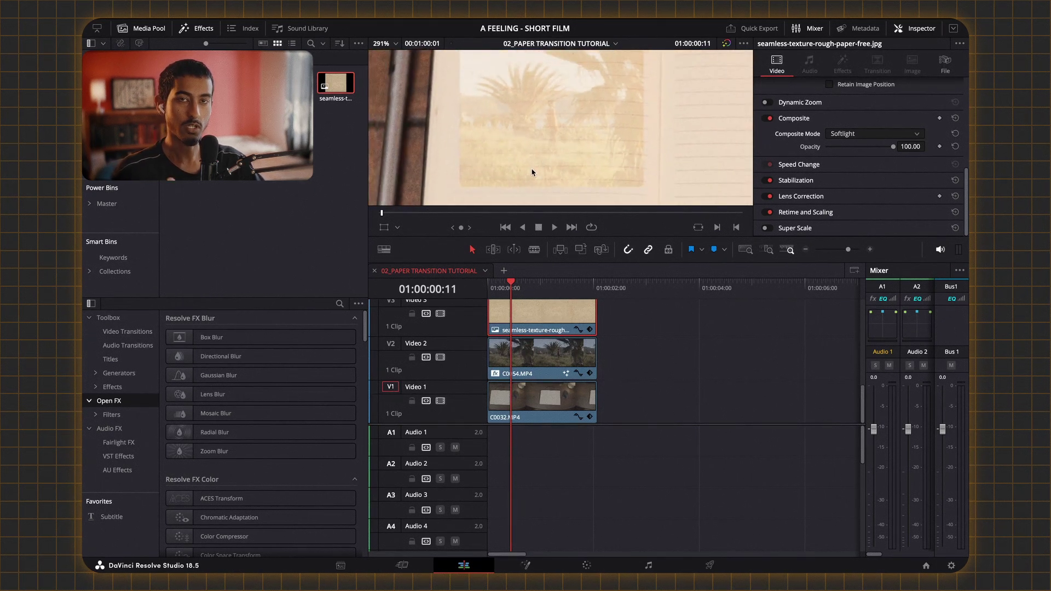
scroll(574, 134, down, 2)
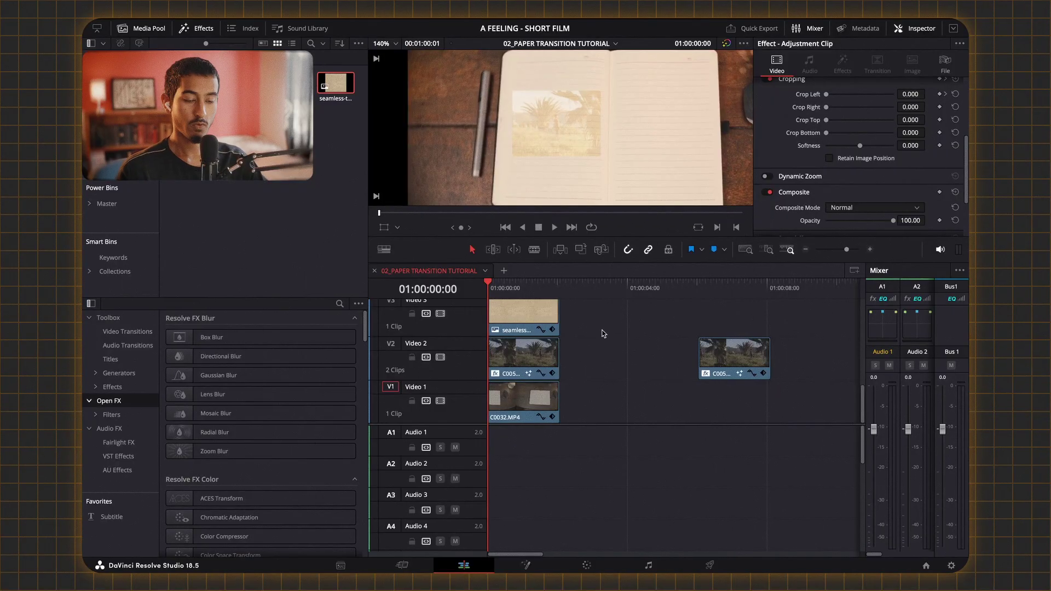
Step: Combine the three stacked clips into a compound clip named 2ND HALF
drag(587, 315, 482, 435)
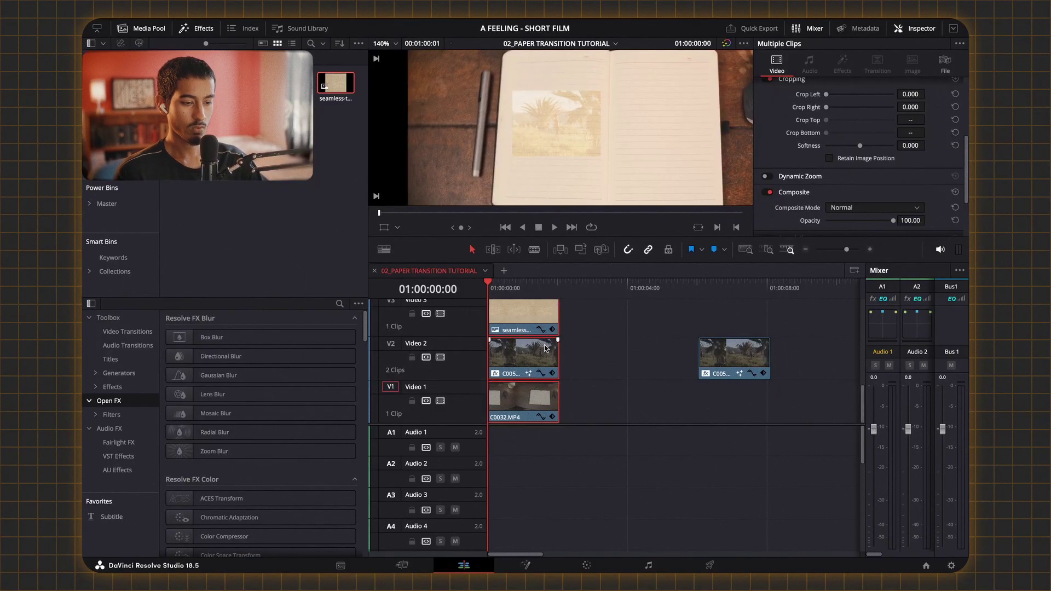
right_click(544, 361)
click(605, 130)
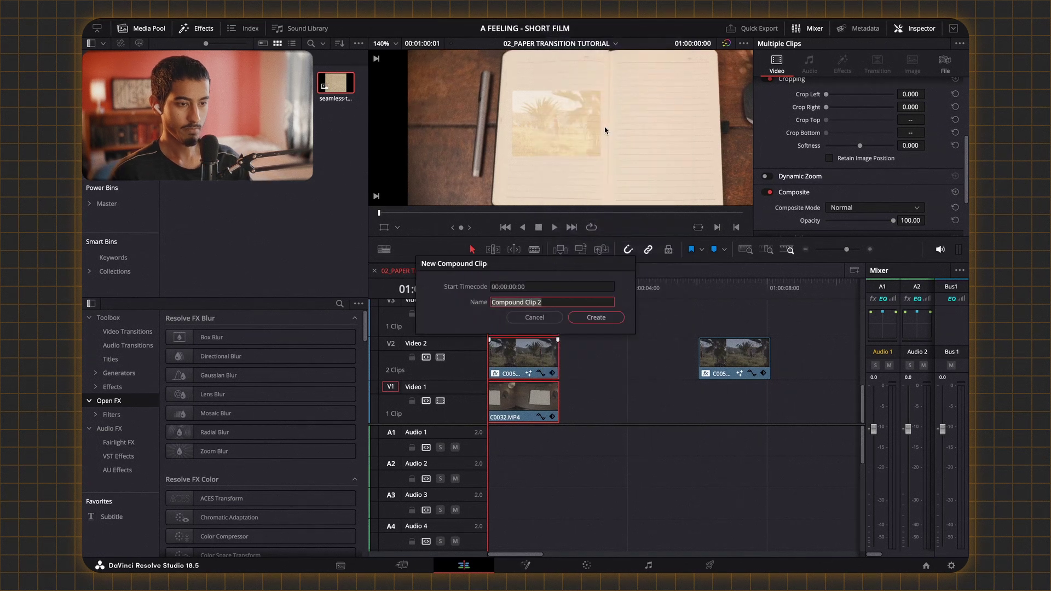
key(BackSpace)
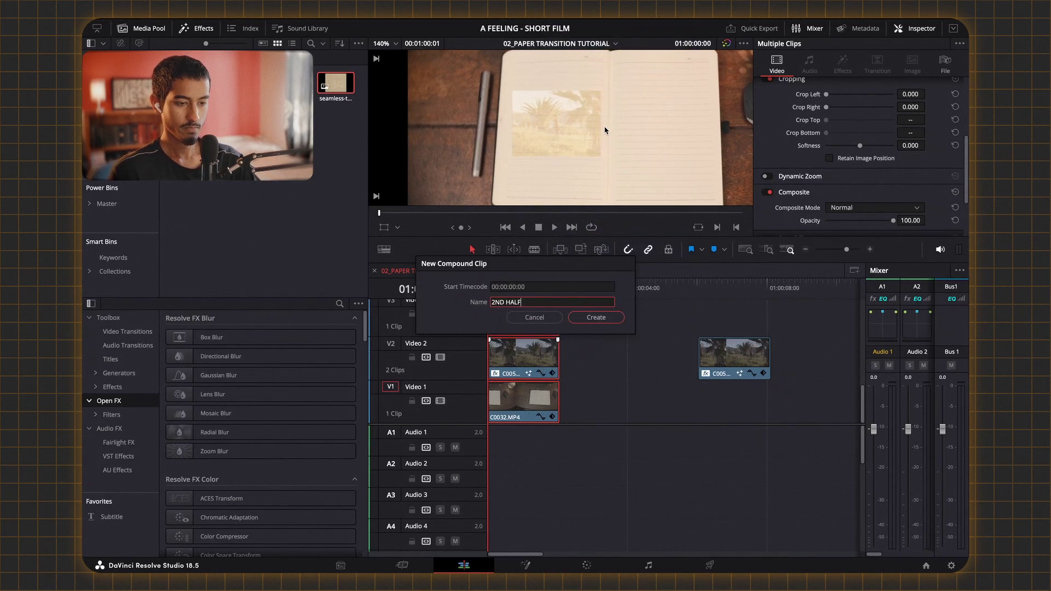
click(596, 317)
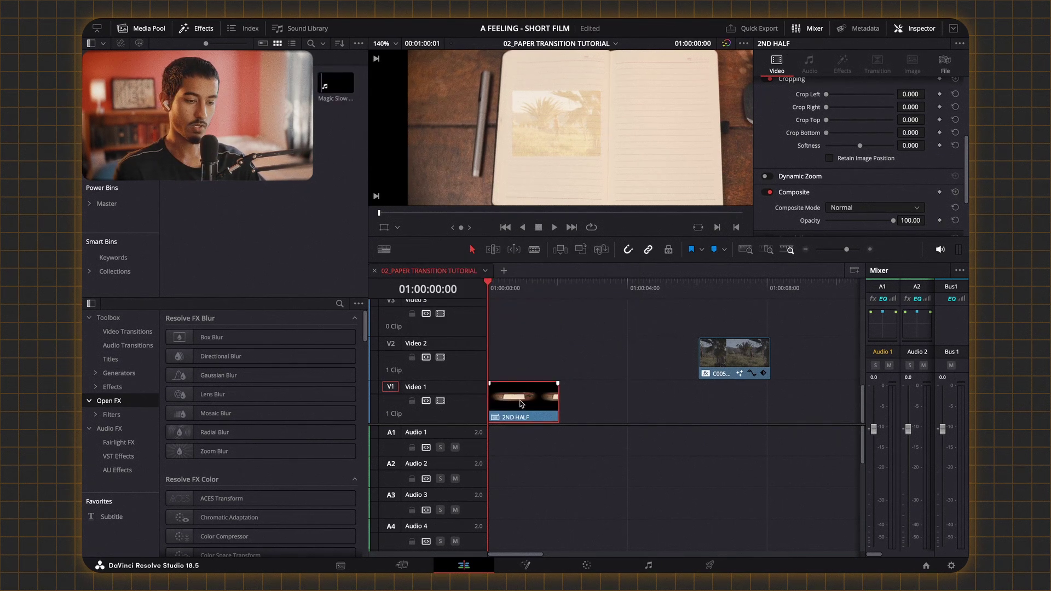
Step: Move 2ND HALF later on Video 1 and C0054 to the timeline start
drag(520, 404, 702, 404)
drag(733, 355, 523, 356)
scroll(532, 125, down, 5)
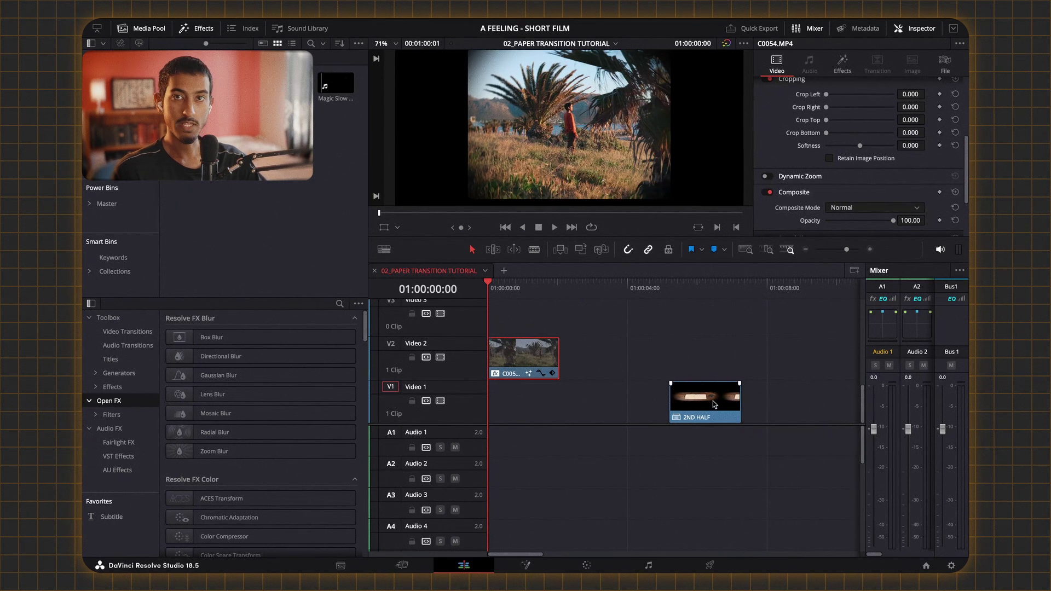
Step: Move 2ND HALF to the timeline start under C0054 and lower C0054's opacity to about 20
drag(717, 405, 596, 419)
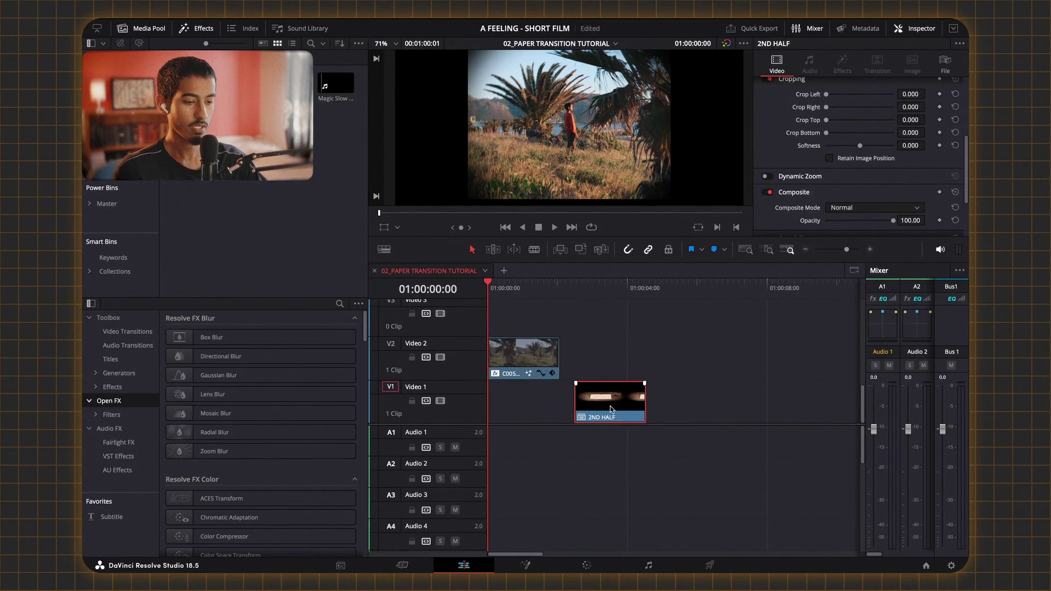
scroll(613, 408, up, 4)
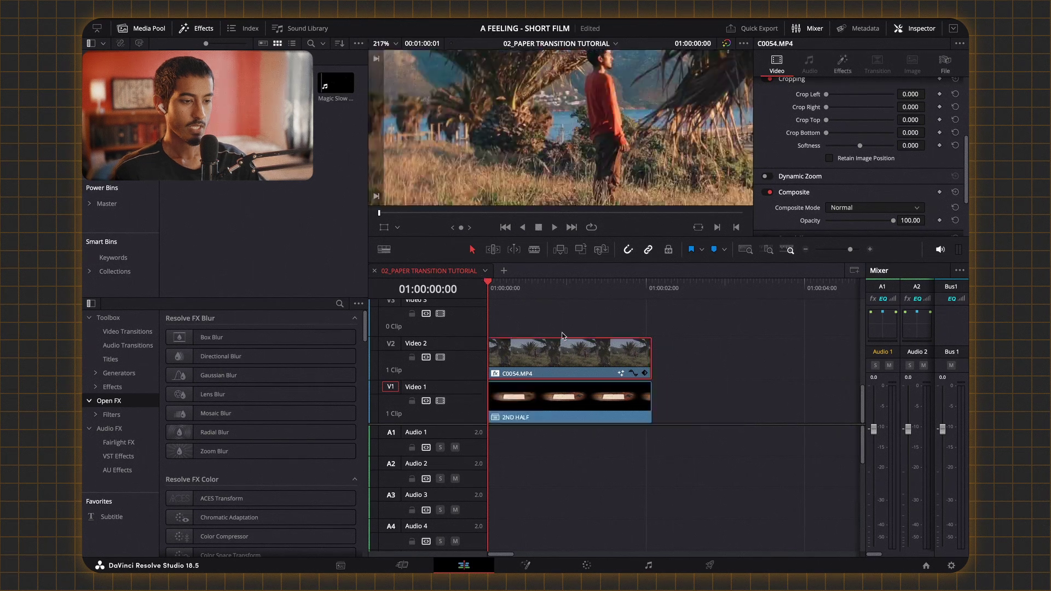
scroll(829, 161, down, 2)
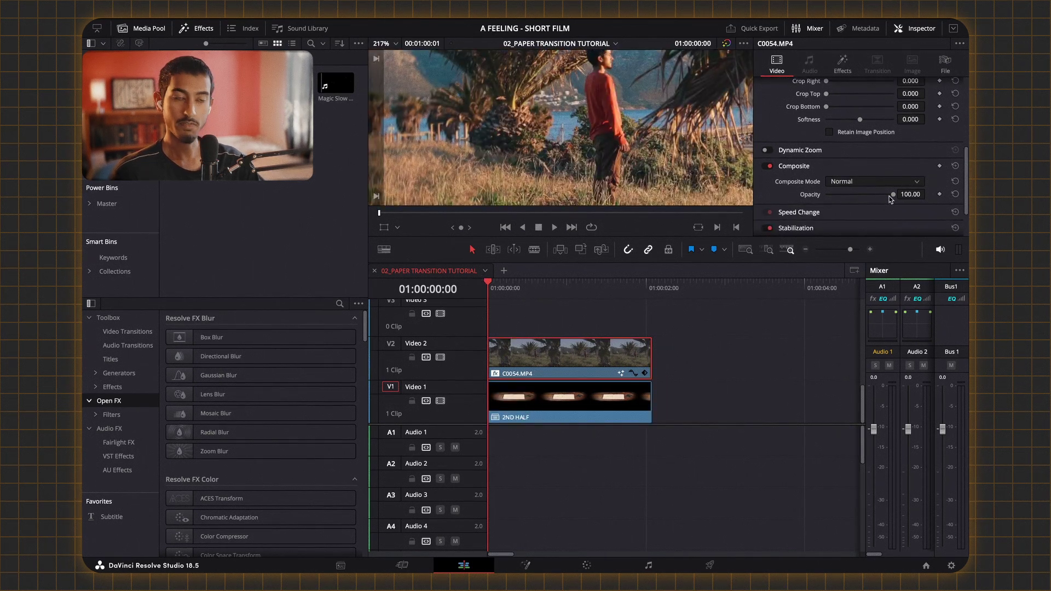
drag(887, 197, 840, 201)
scroll(550, 152, up, 3)
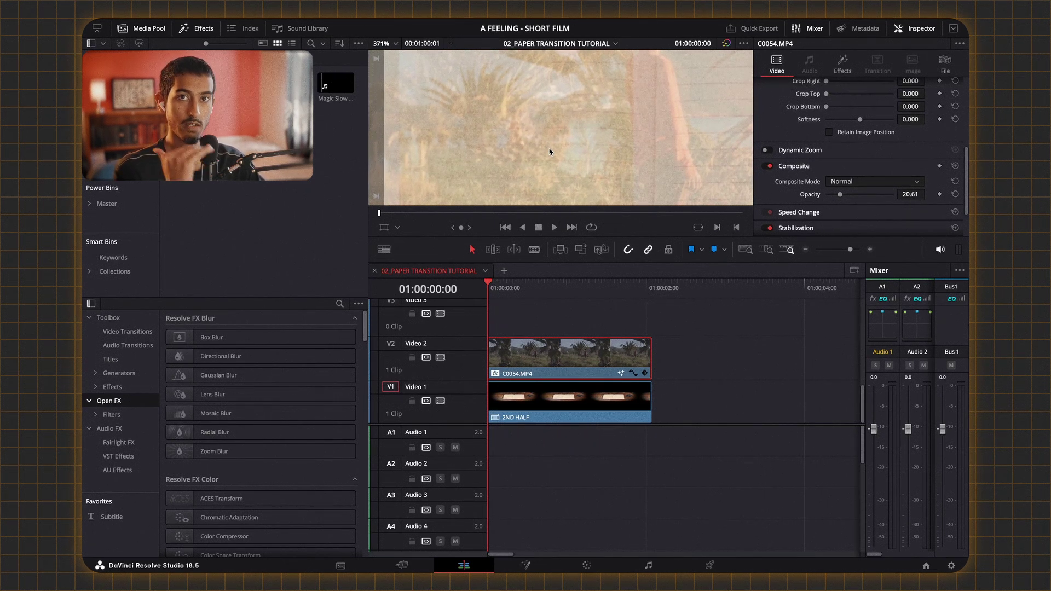
click(546, 387)
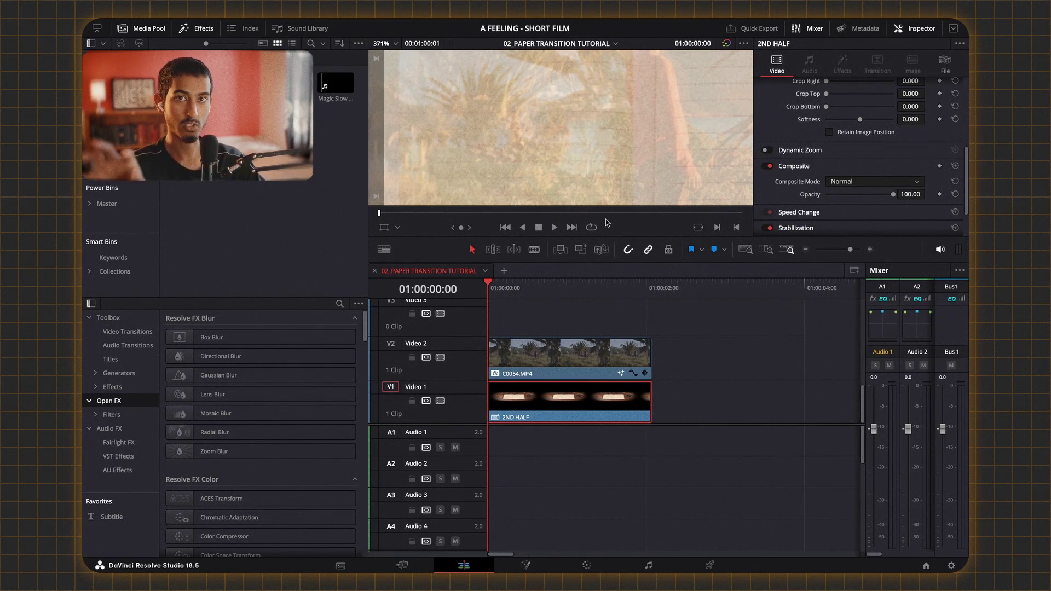
Step: Zoom 2ND HALF to 4.420 at position 831, 132 to match the palm-tree overlay
scroll(782, 167, up, 5)
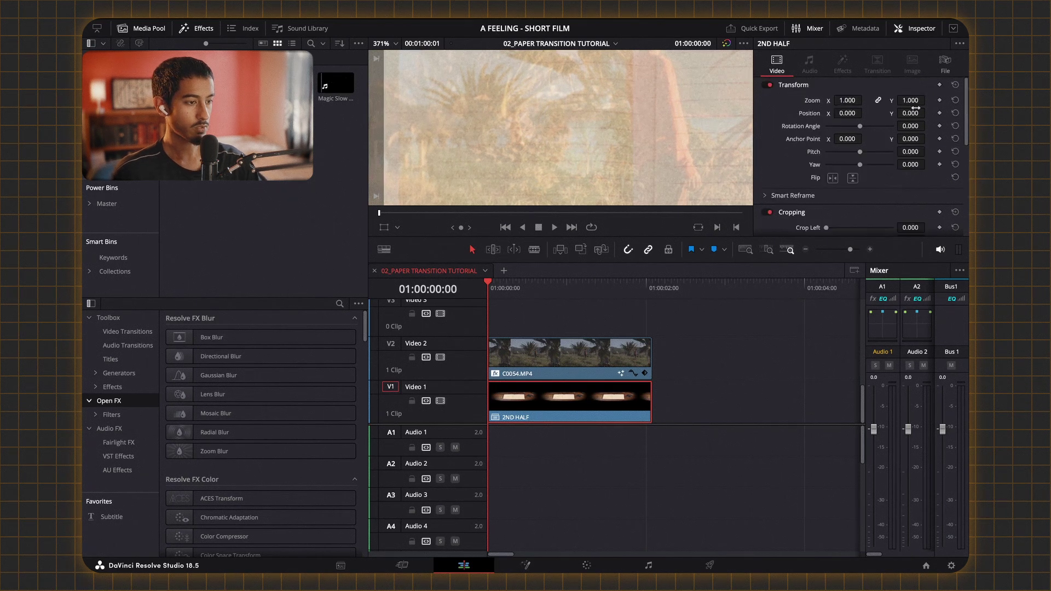
drag(906, 101, 941, 101)
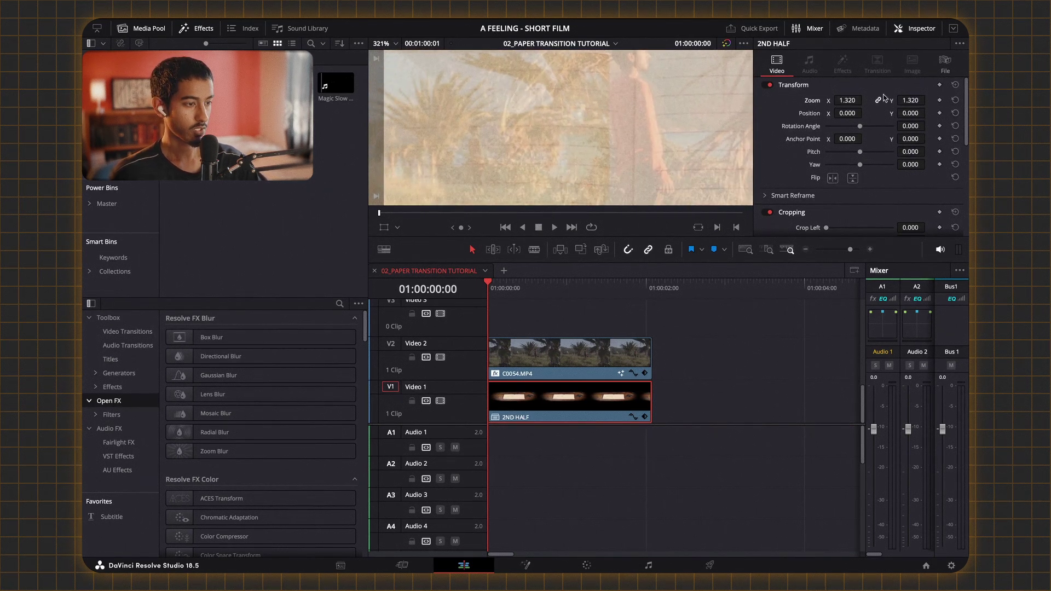
drag(847, 100, 930, 113)
drag(846, 113, 826, 113)
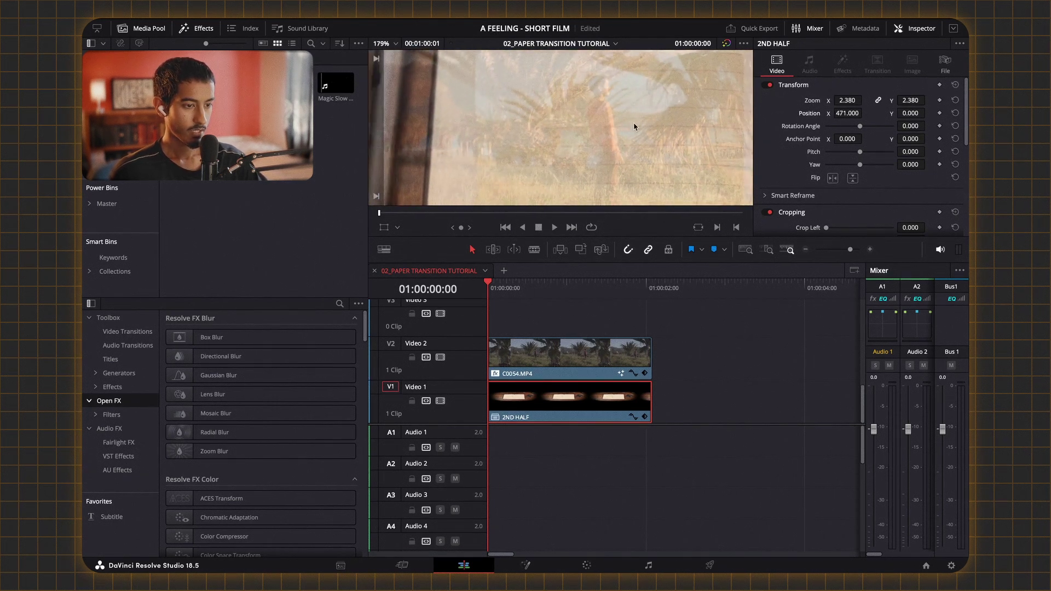
drag(910, 100, 985, 100)
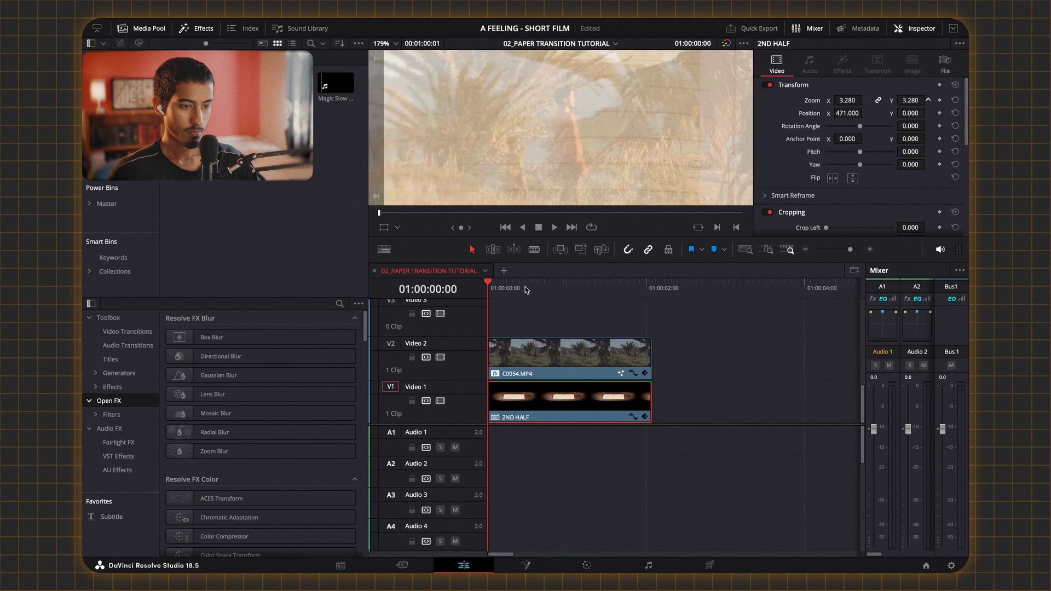
drag(910, 100, 915, 100)
mouse_move(846, 112)
mouse_down()
mouse_move(887, 113)
mouse_move(855, 113)
mouse_up()
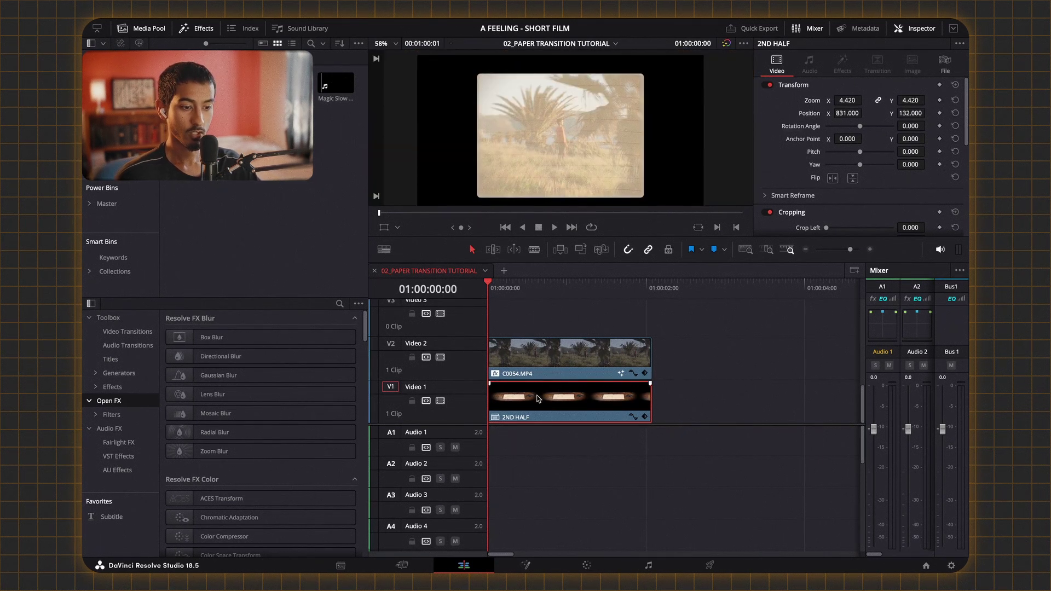
scroll(565, 168, up, 2)
scroll(552, 141, up, 3)
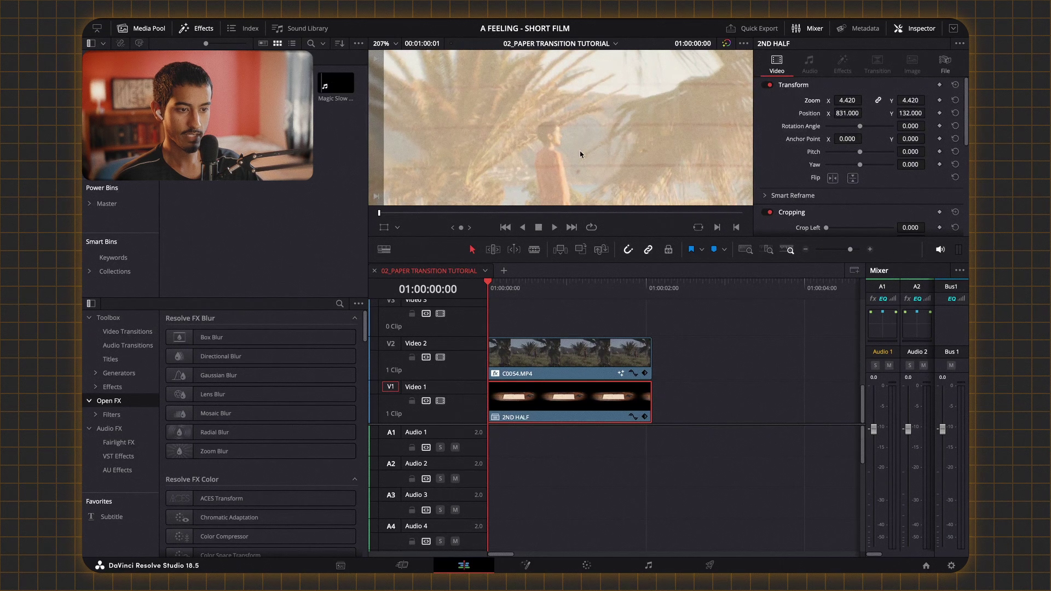
scroll(622, 163, down, 5)
key(ctrl+a)
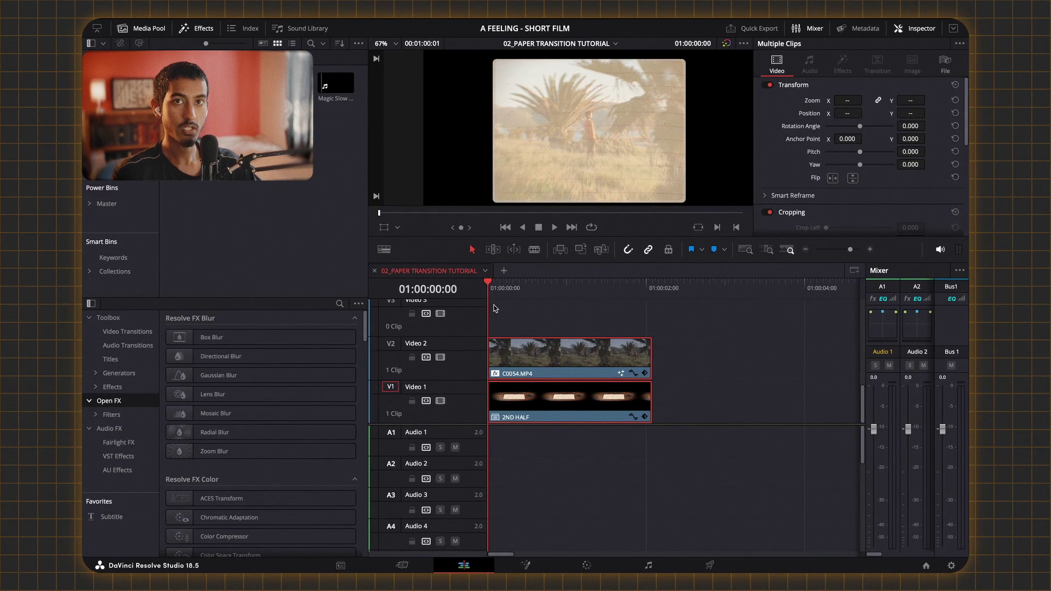
Step: Shift both clips later and extend C0054's start back to the timeline beginning
drag(570, 369, 630, 369)
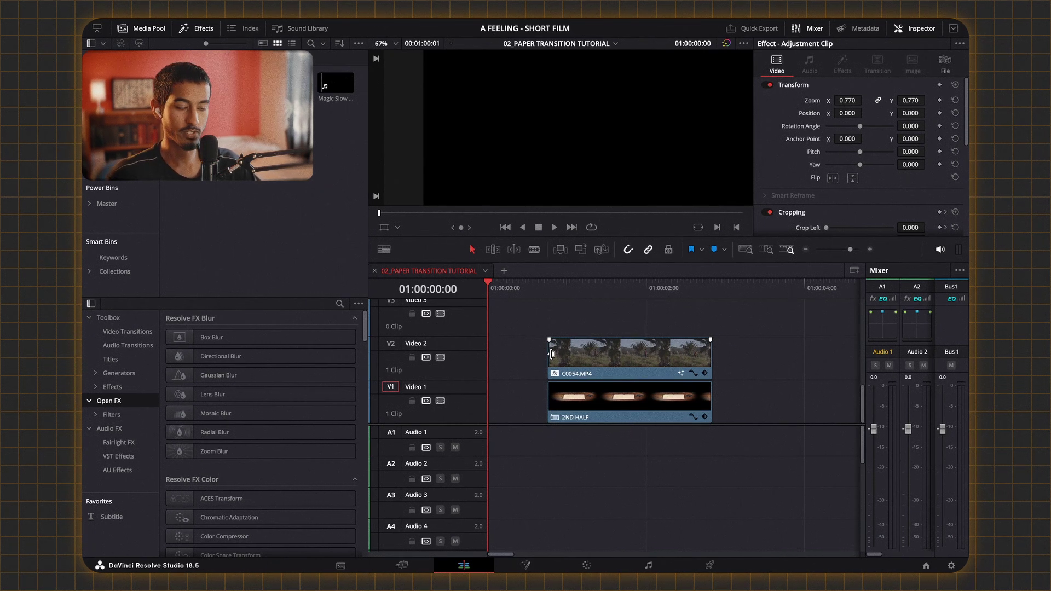
click(530, 365)
click(553, 355)
drag(553, 355, 489, 361)
Step: Restore C0054's opacity to 100 and play the transition from the start
key(space)
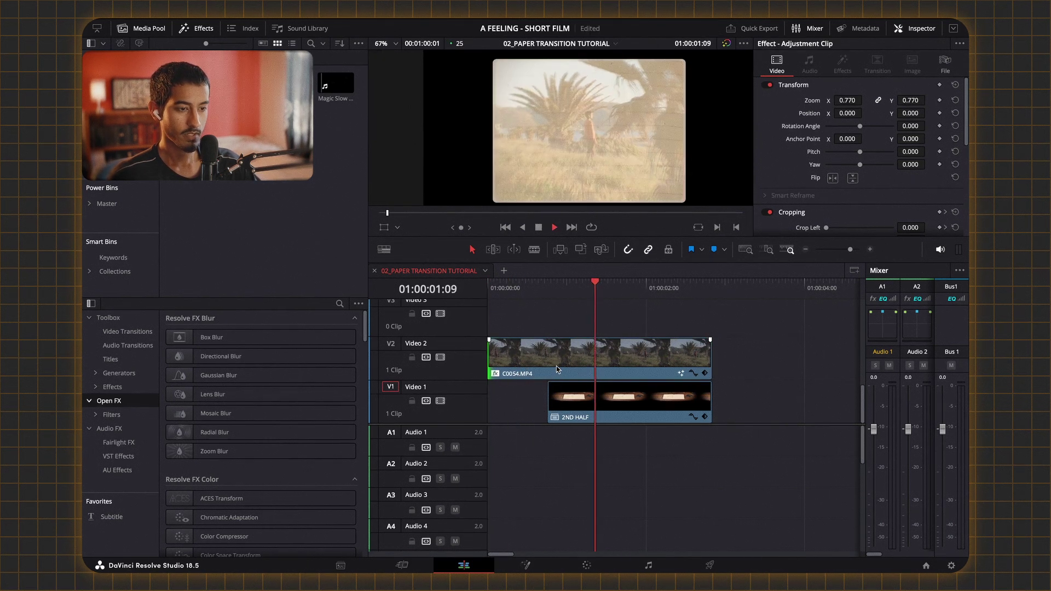
click(569, 366)
scroll(854, 181, down, 3)
scroll(846, 164, up, 1)
scroll(837, 178, down, 5)
drag(840, 159, 897, 160)
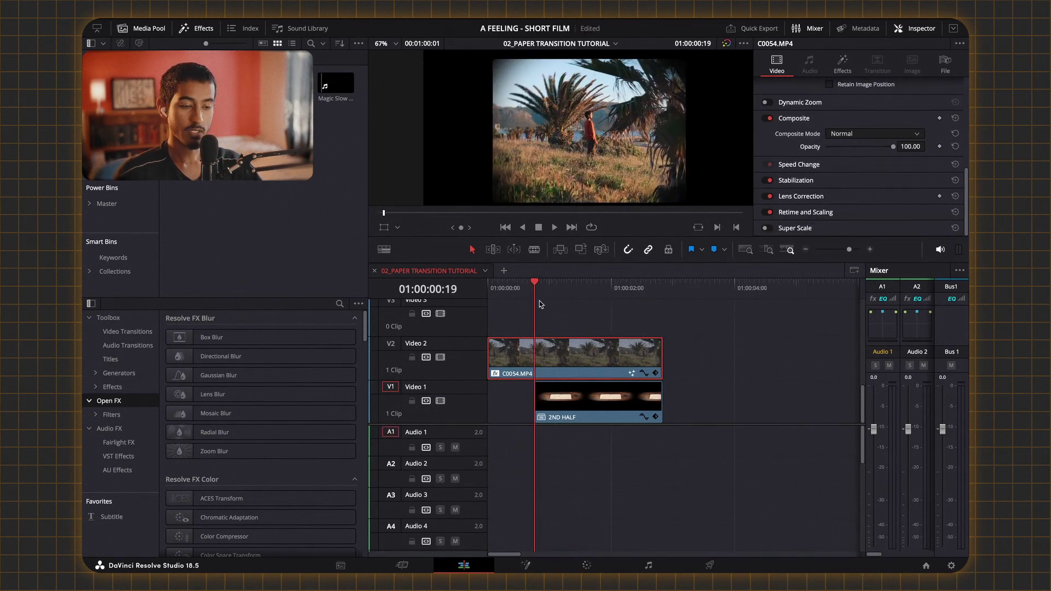
key(Home)
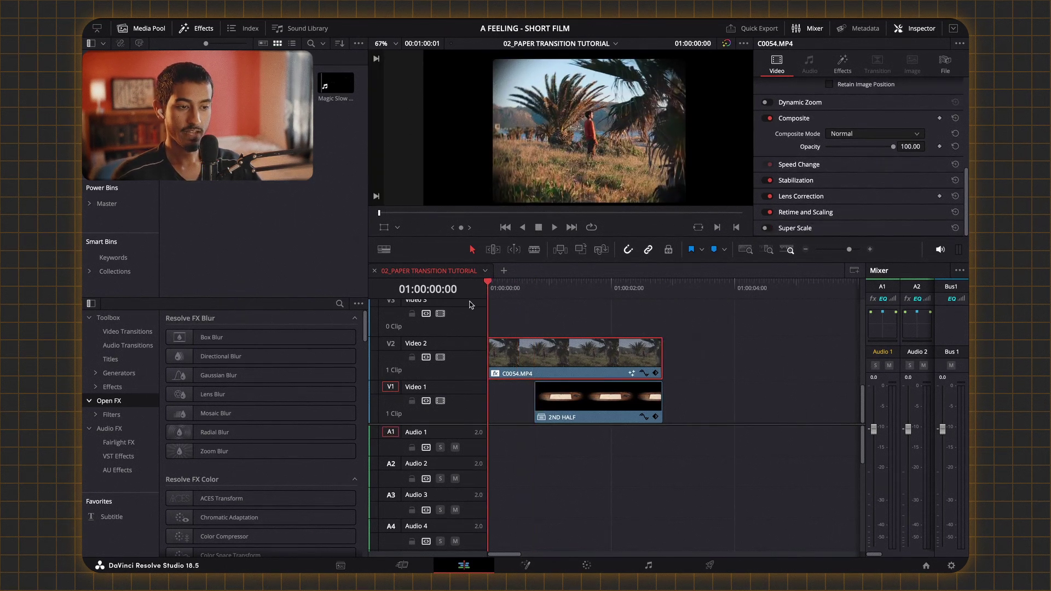
key(space)
key(space)
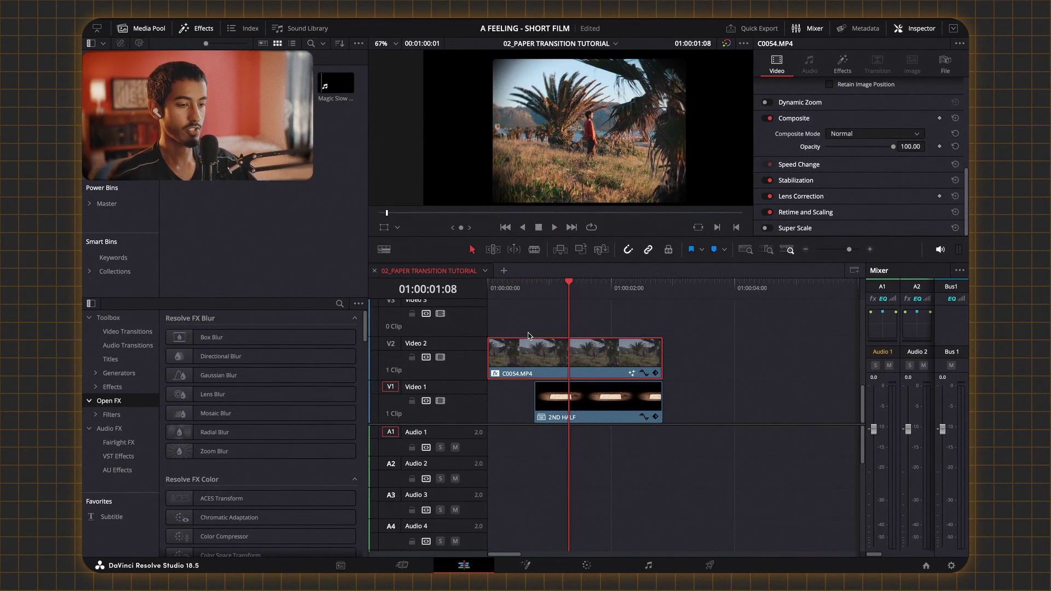
Step: At 2ND HALF's start, lower C0054's opacity again so the paper photo shows through
drag(574, 289, 537, 294)
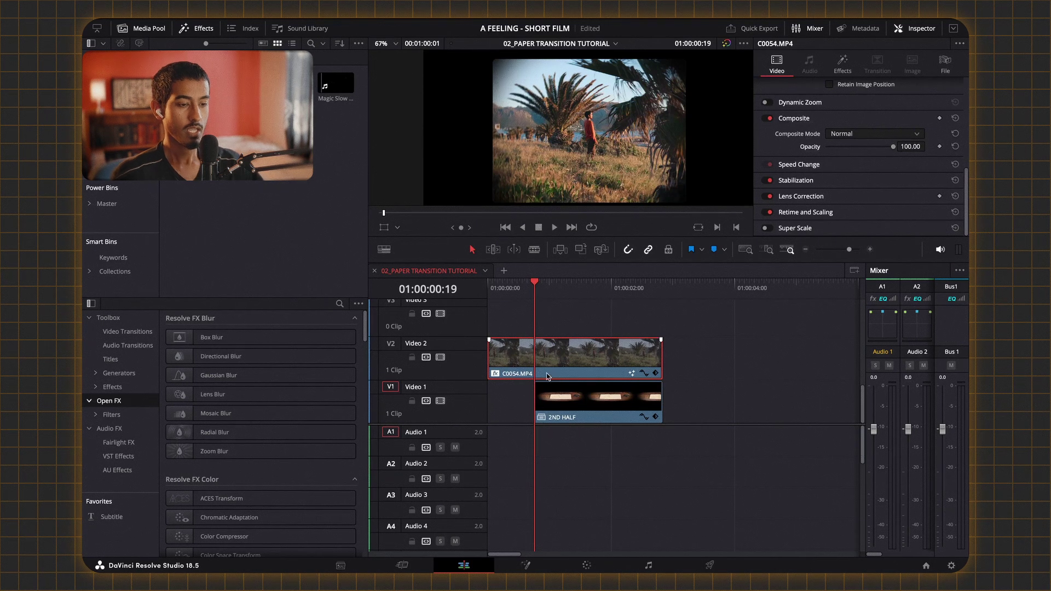
mouse_move(888, 150)
mouse_down()
mouse_move(857, 150)
mouse_move(866, 150)
mouse_up()
scroll(870, 186, up, 5)
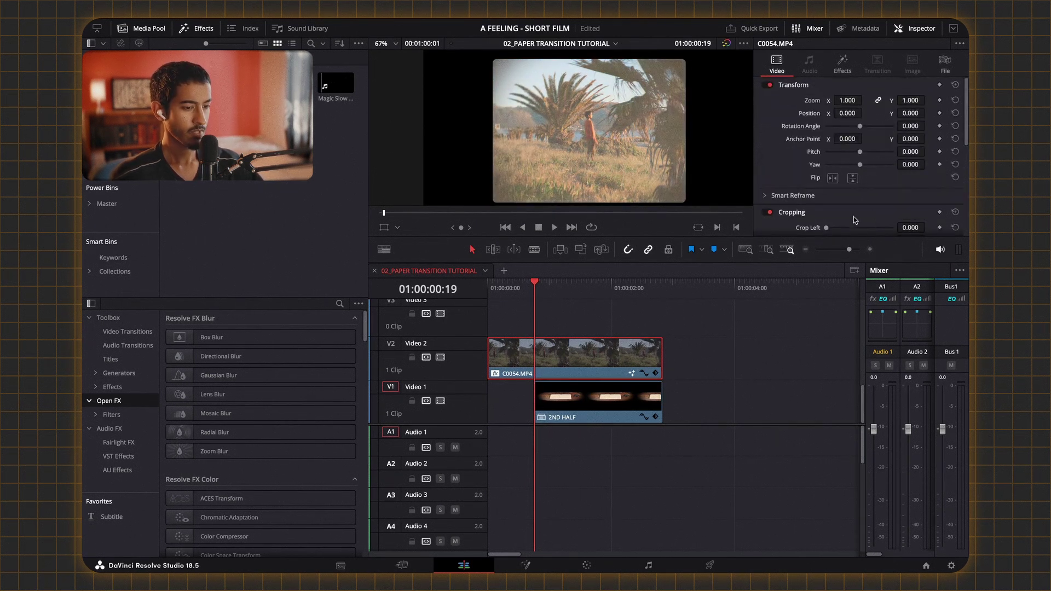
click(572, 406)
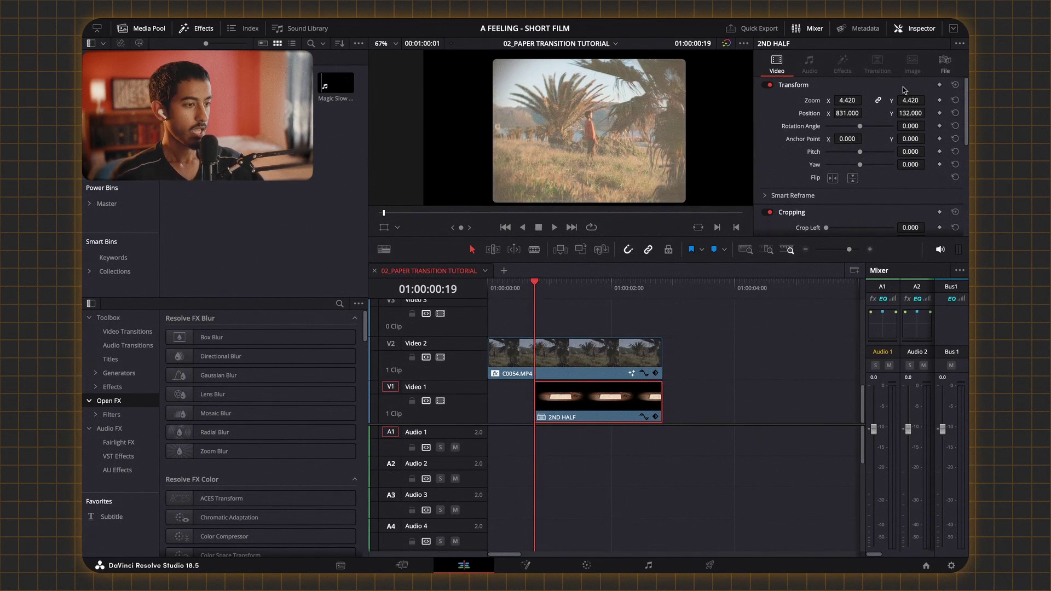
Step: Keyframe 2ND HALF's zoom and position at its first frame, then advance about two seconds
click(939, 101)
click(939, 113)
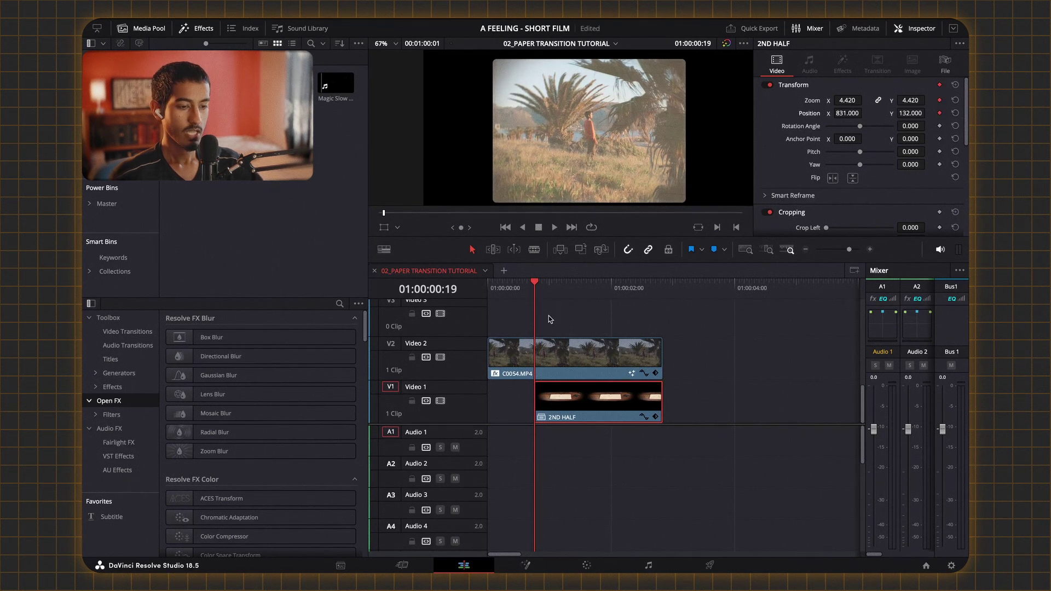
key(space)
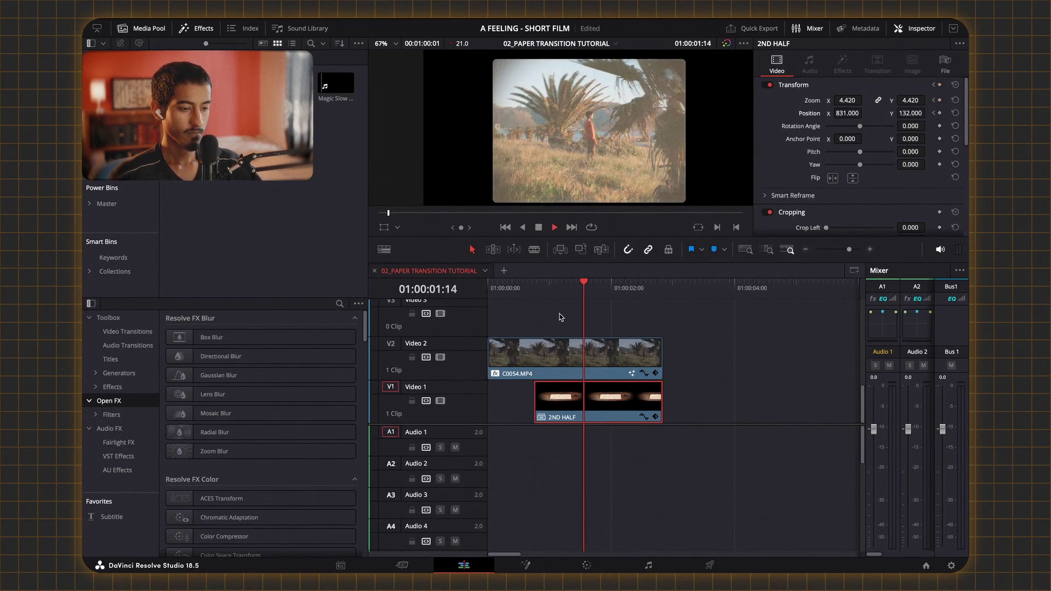
key(space)
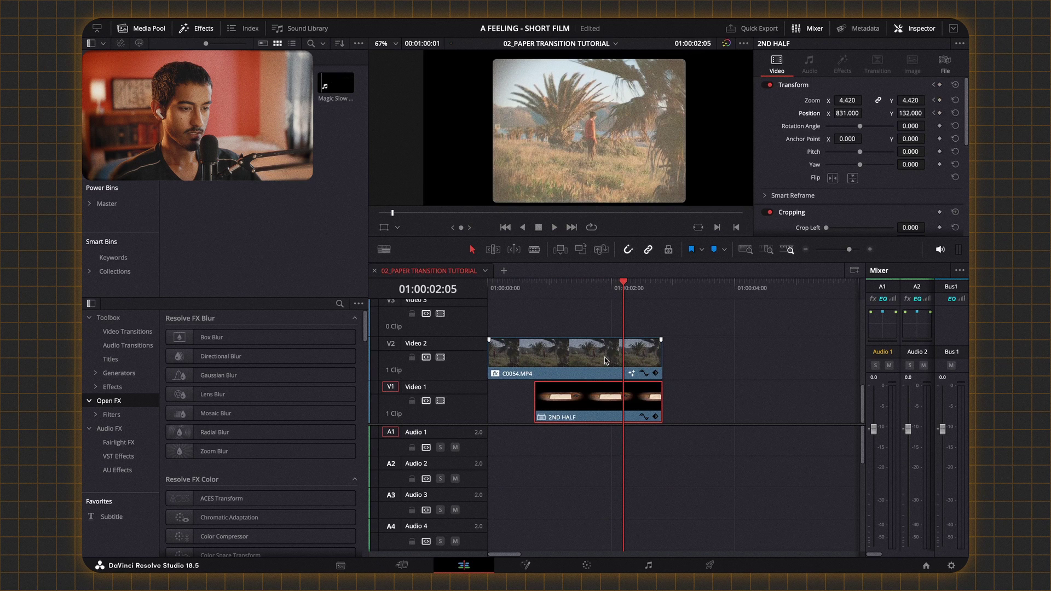
Step: Keyframe 2ND HALF back to zoom 1.000 and position 0, 0 at 01:00:02:05
double_click(911, 101)
text(1)
key(Return)
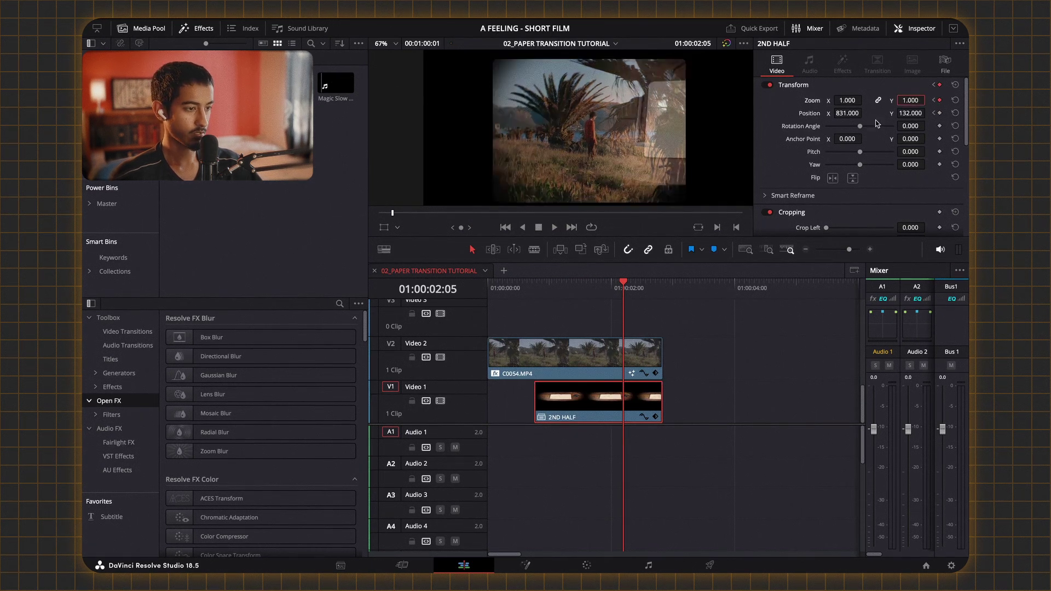
double_click(847, 114)
text(0)
key(Return)
click(911, 113)
text(0)
key(Return)
scroll(835, 204, down, 7)
key(Up)
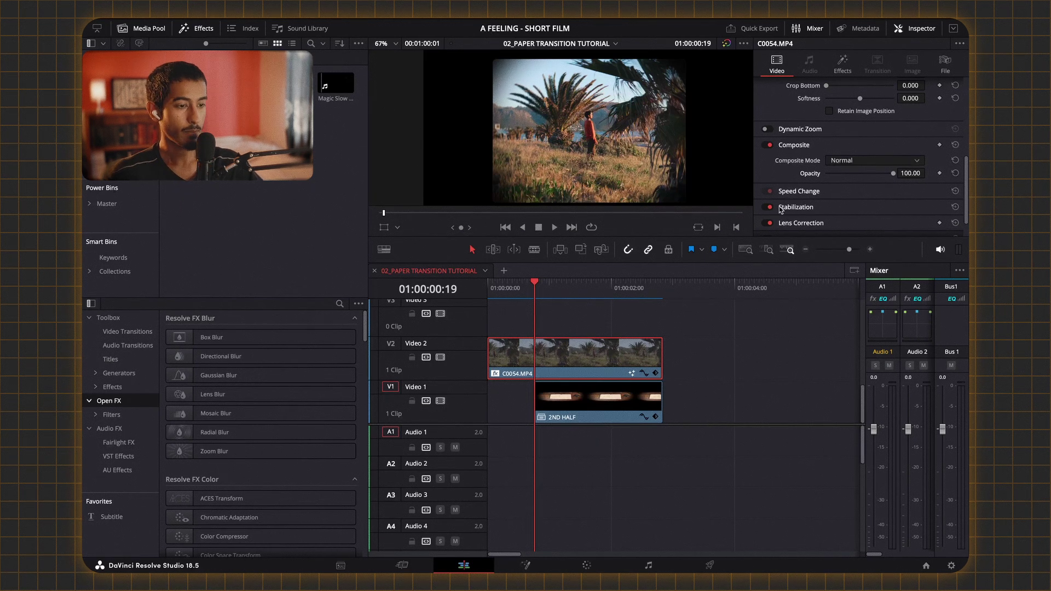
drag(893, 172, 819, 183)
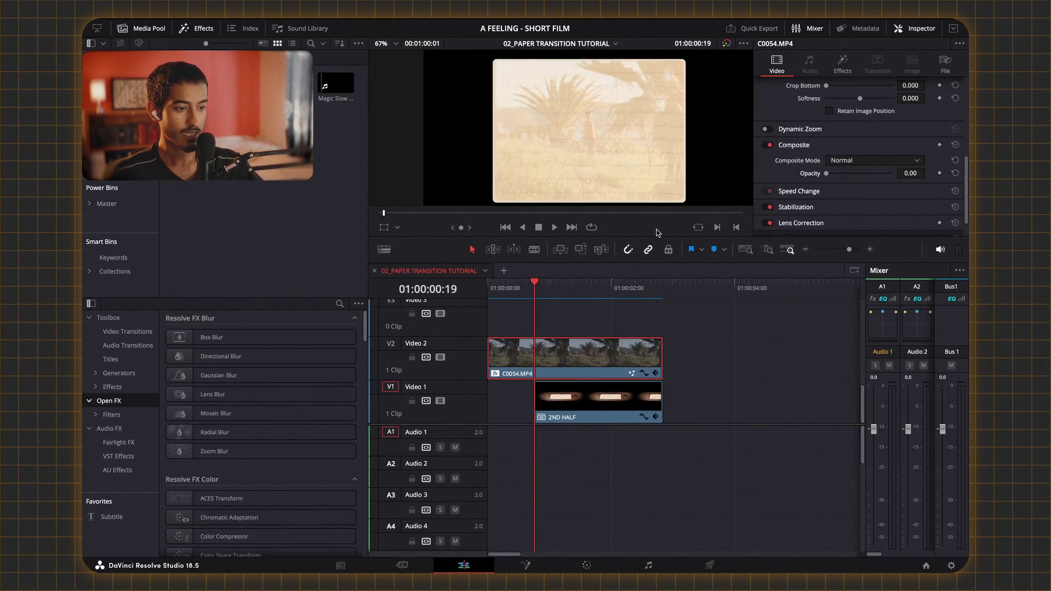
key(space)
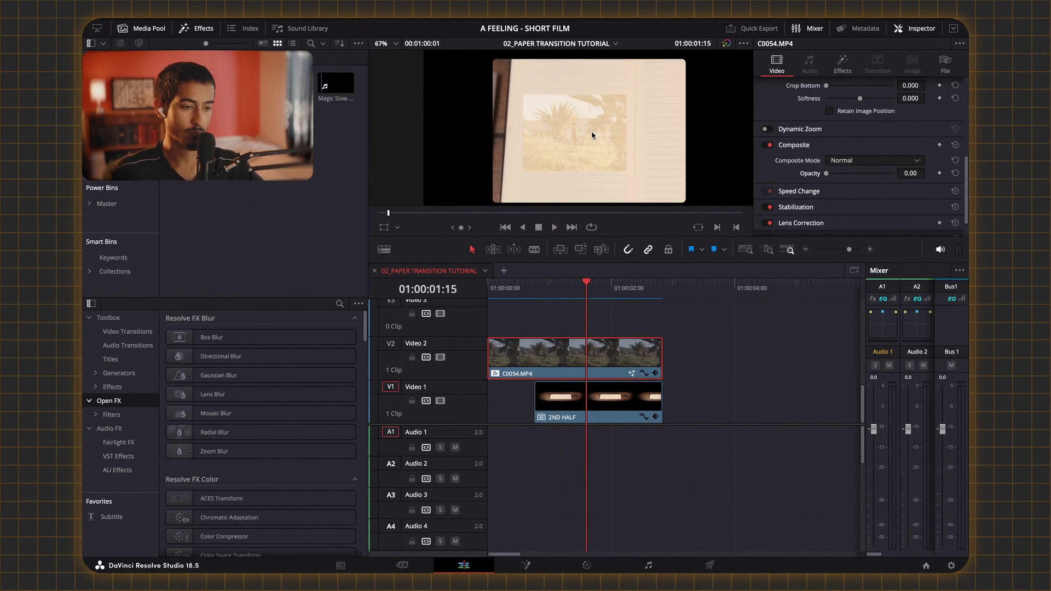
drag(585, 295, 535, 306)
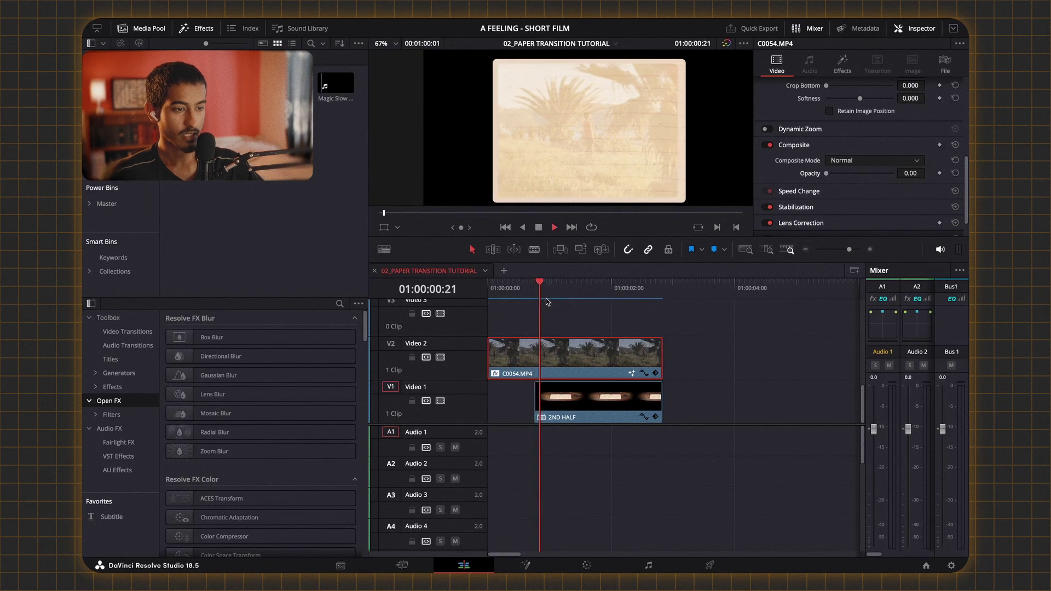
key(space)
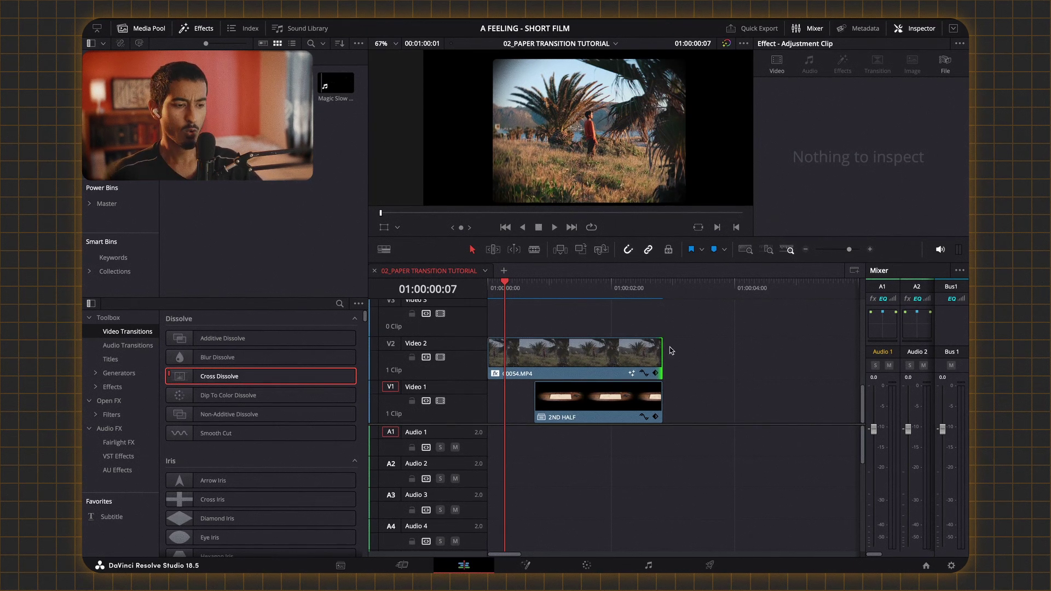
drag(661, 354, 533, 367)
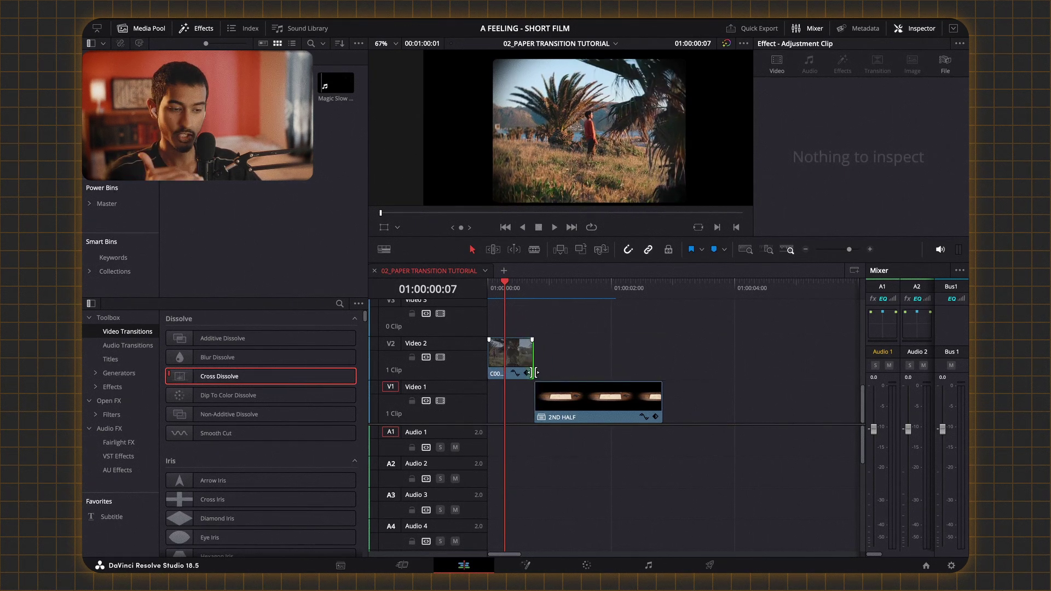
key(space)
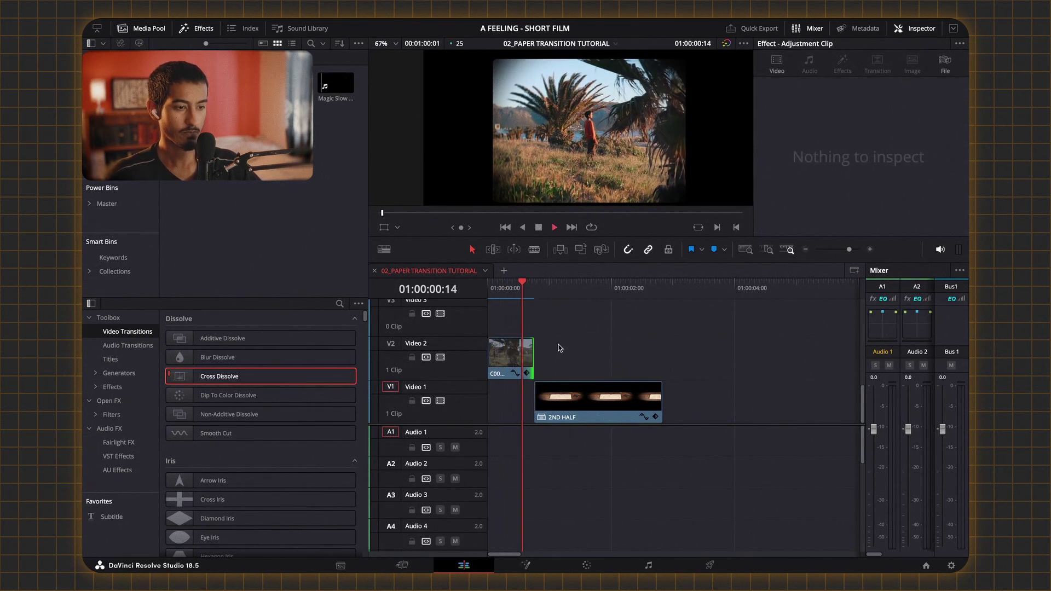
key(space)
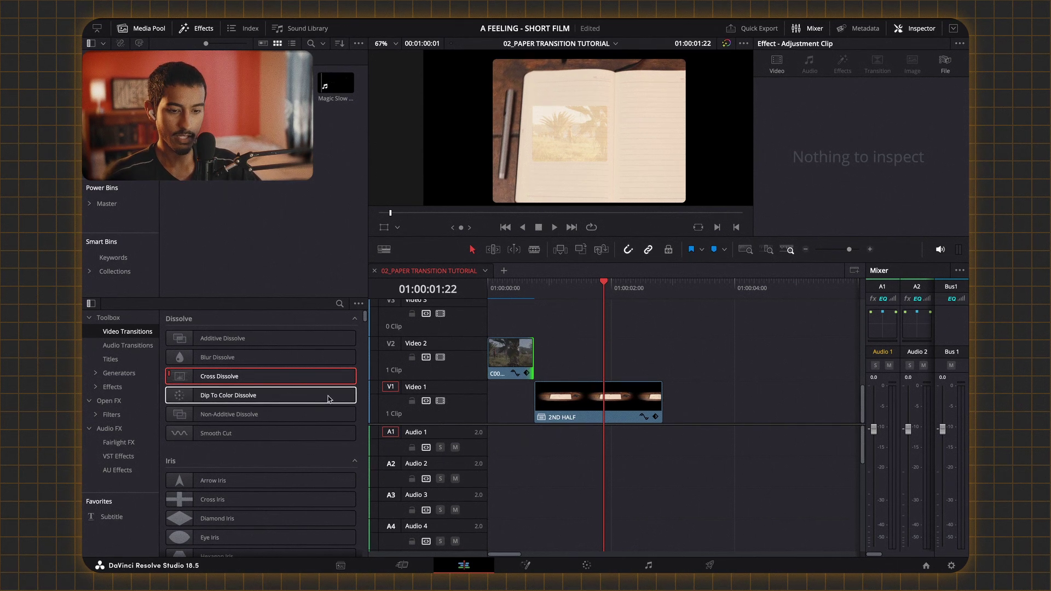
drag(562, 403, 561, 372)
drag(305, 376, 539, 364)
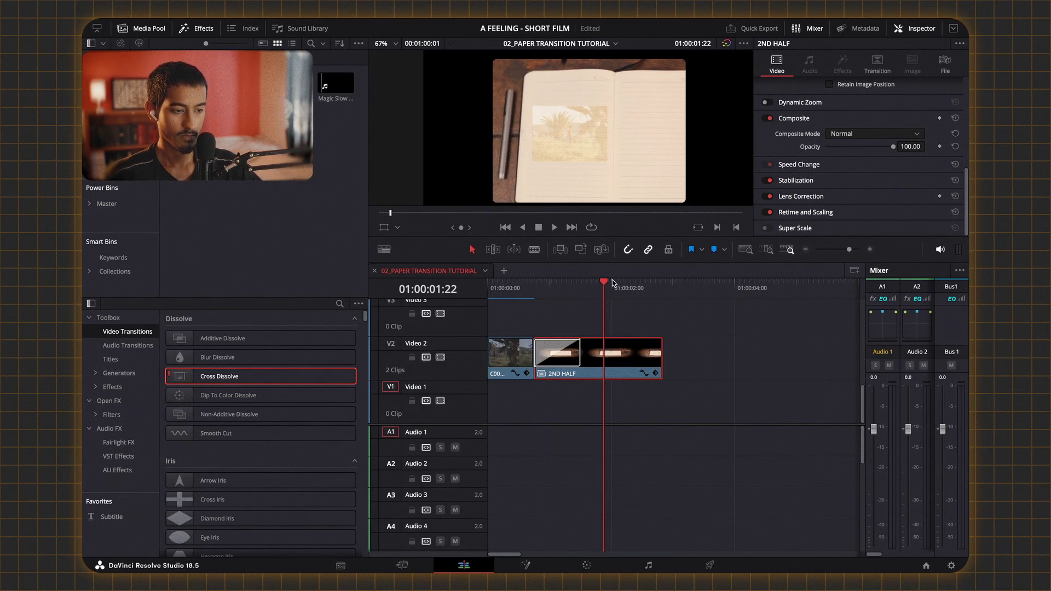
click(535, 282)
key(space)
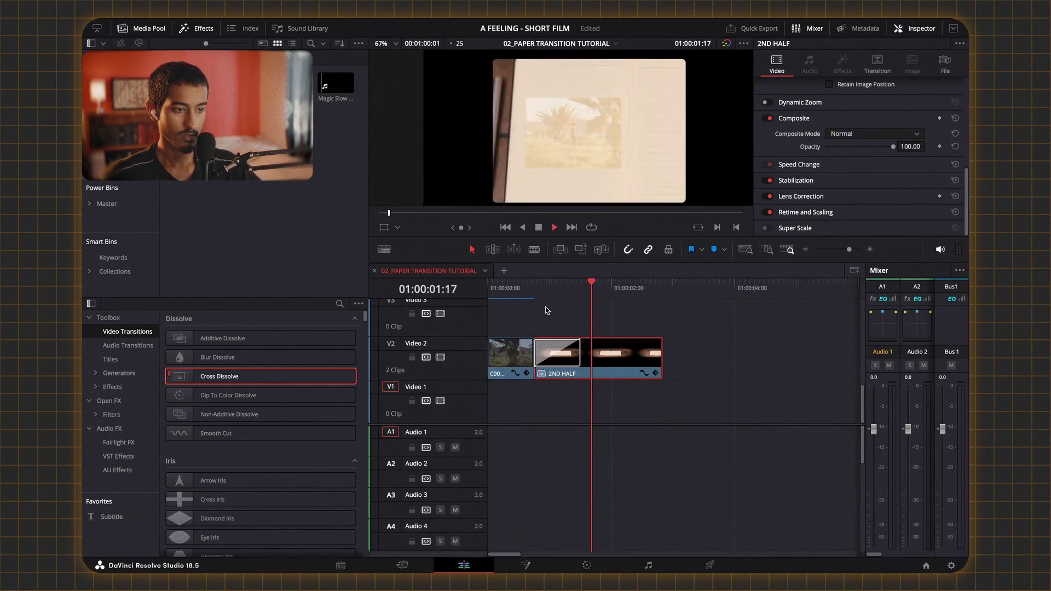
key(space)
click(524, 308)
key(space)
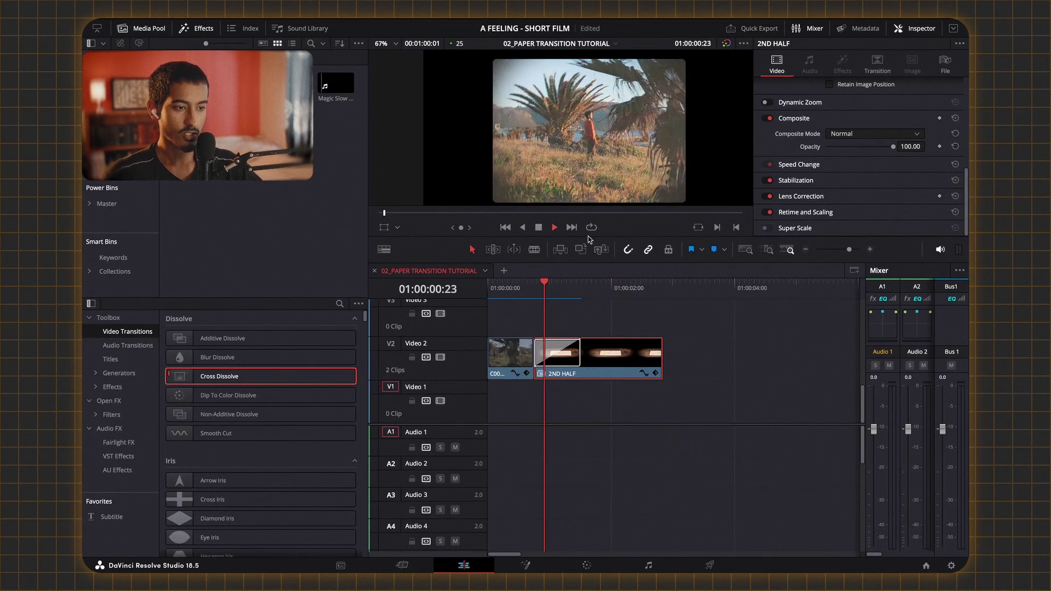
drag(595, 282, 567, 299)
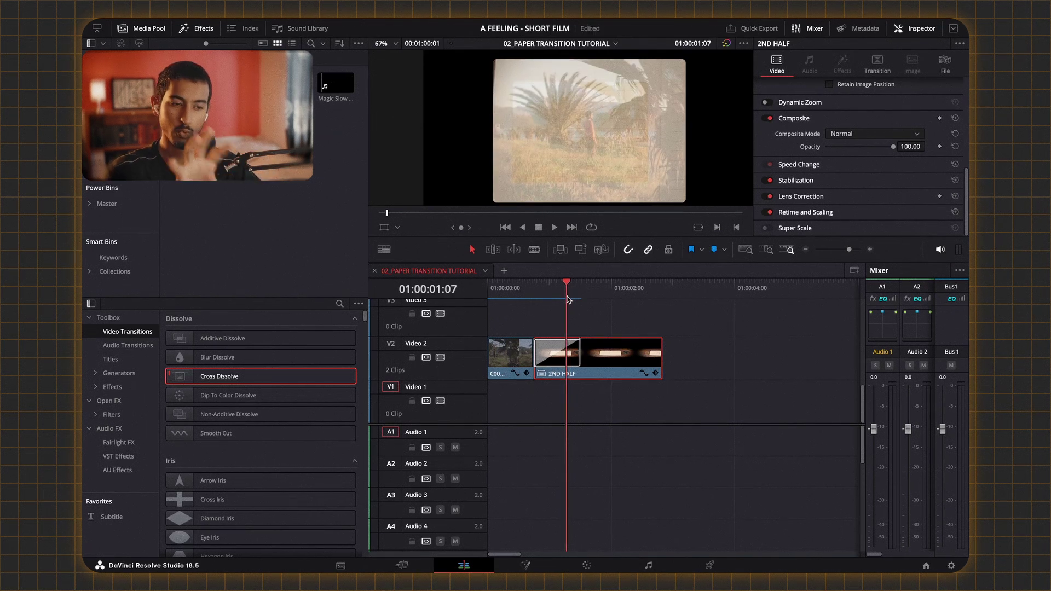
click(558, 357)
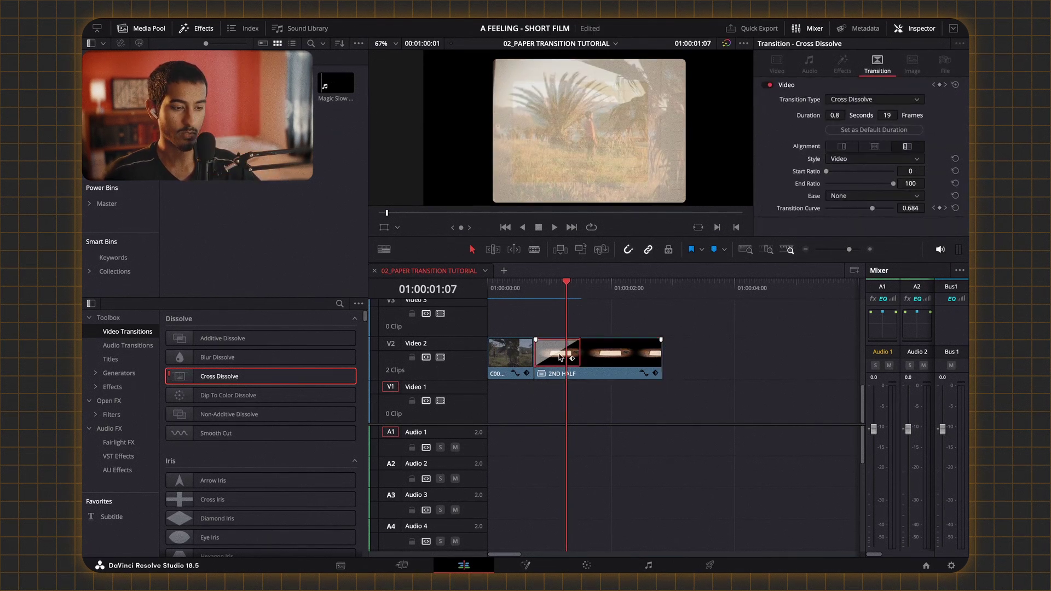
key(ctrl+z)
key(ctrl+z)
key(ctrl+z)
drag(566, 310, 539, 314)
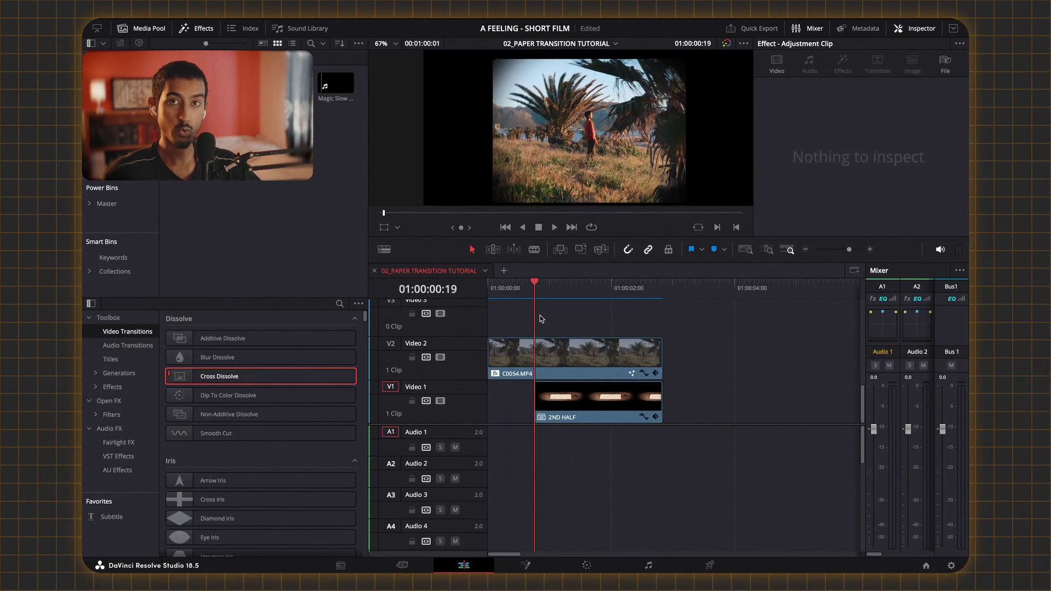
Step: Make C0054 semi-transparent and set starting zoom and position keyframes at full frame
click(561, 357)
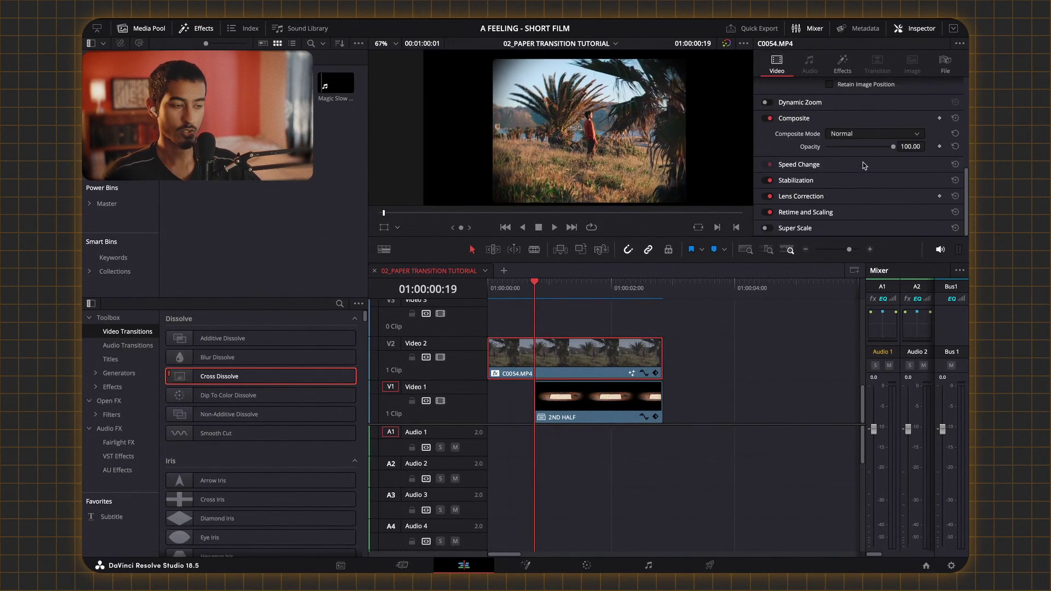
drag(870, 152, 852, 148)
scroll(811, 172, up, 5)
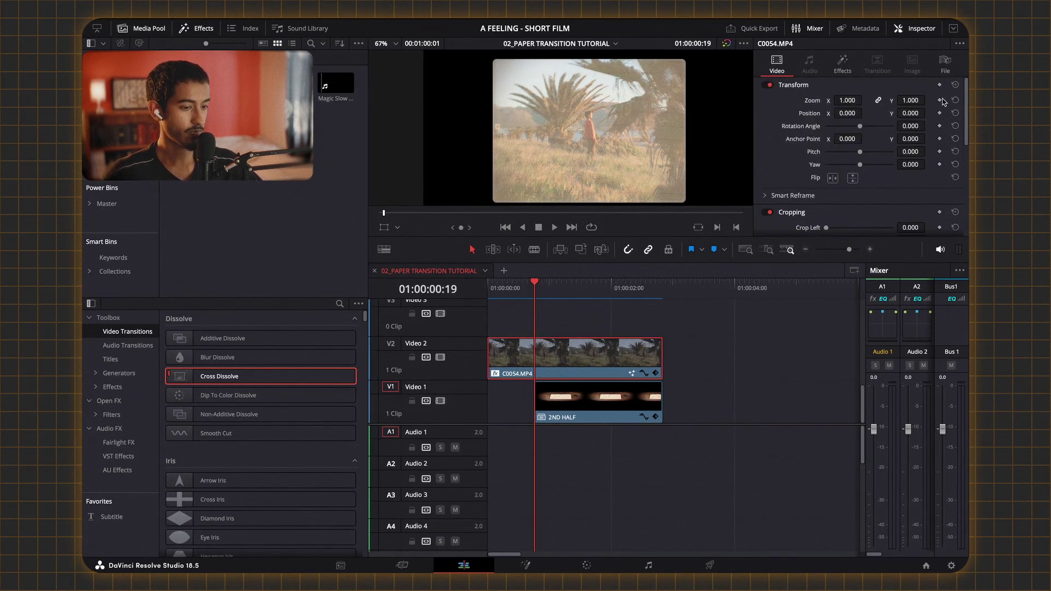
click(939, 101)
click(939, 112)
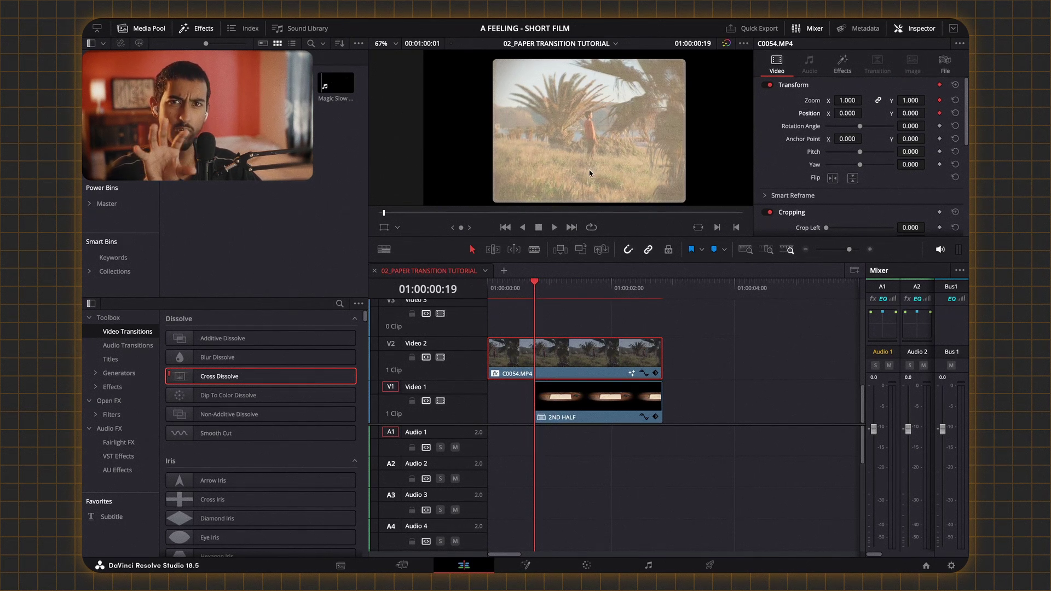
Step: At 01:00:01:10, shrink the palm clip to 0.480 and slide it left onto the notebook page
scroll(589, 173, up, 6)
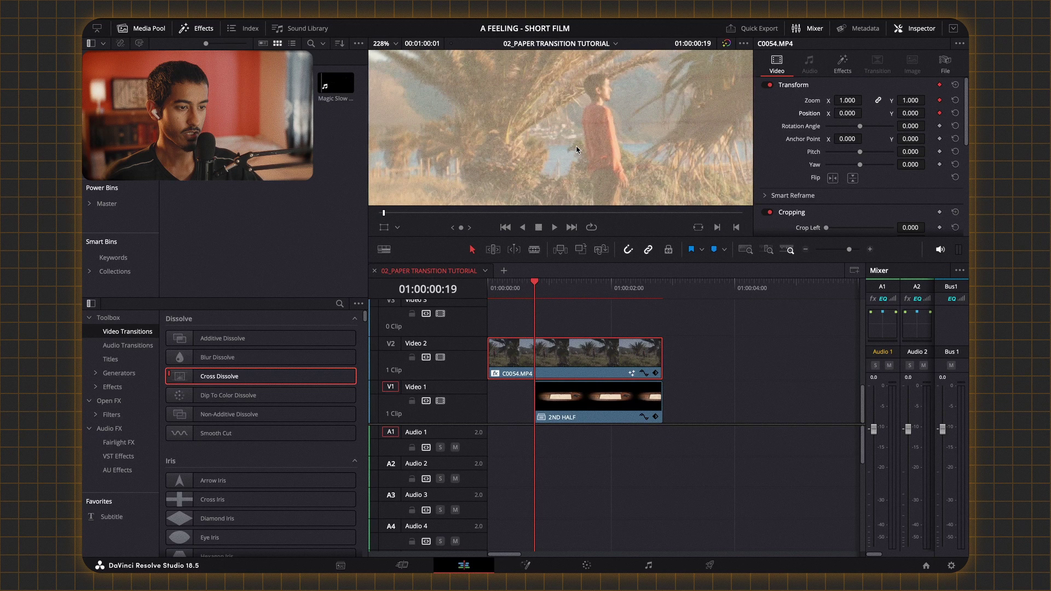
scroll(588, 145, down, 2)
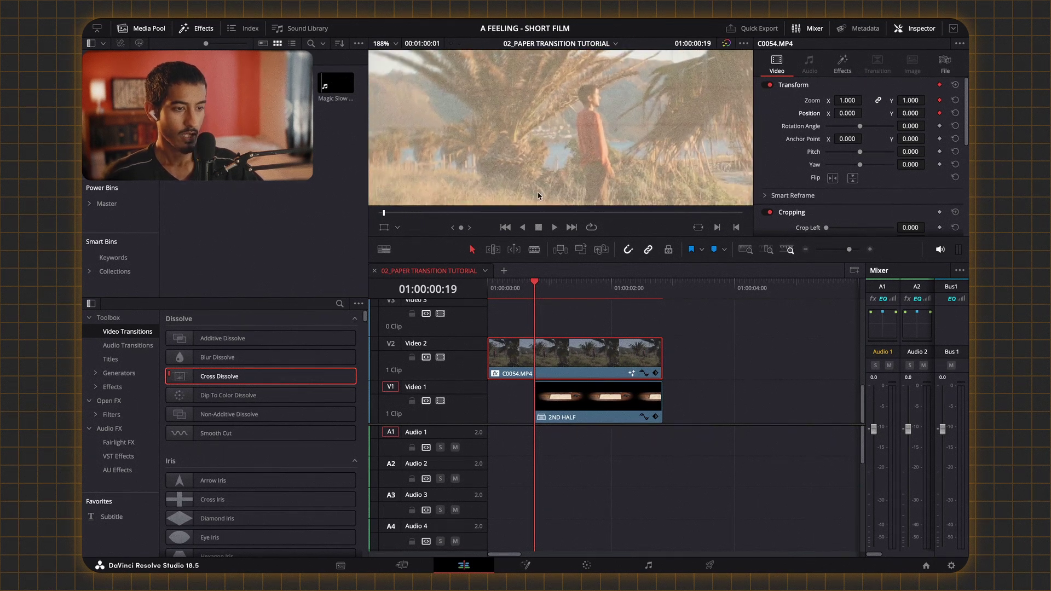
drag(535, 282, 574, 283)
scroll(553, 175, down, 1)
drag(910, 100, 910, 100)
scroll(668, 117, down, 1)
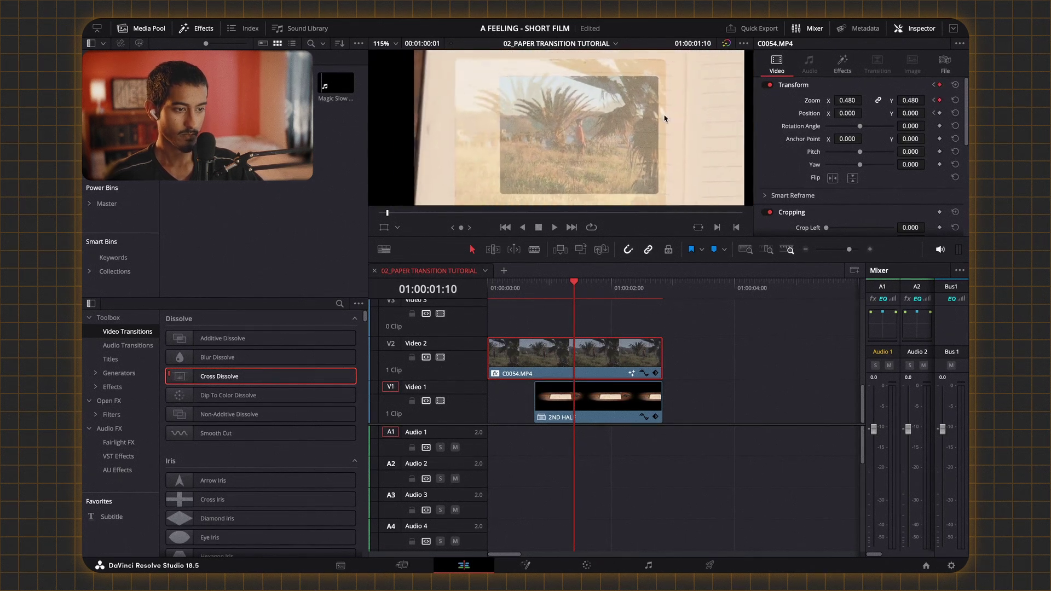
drag(849, 112, 927, 100)
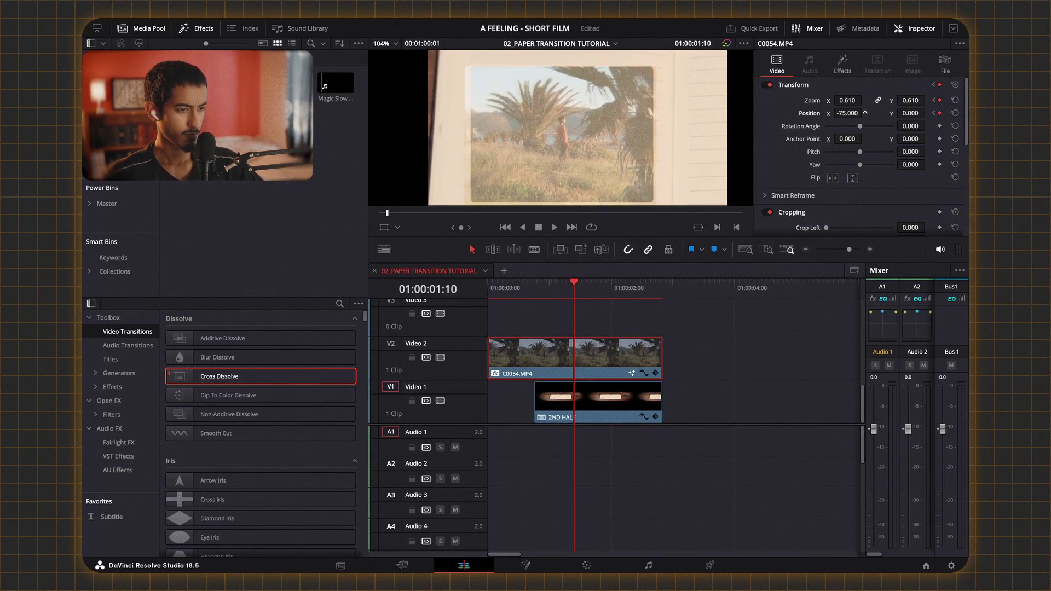
Step: Restore the palm-tree clip to full opacity
scroll(521, 206, down, 1)
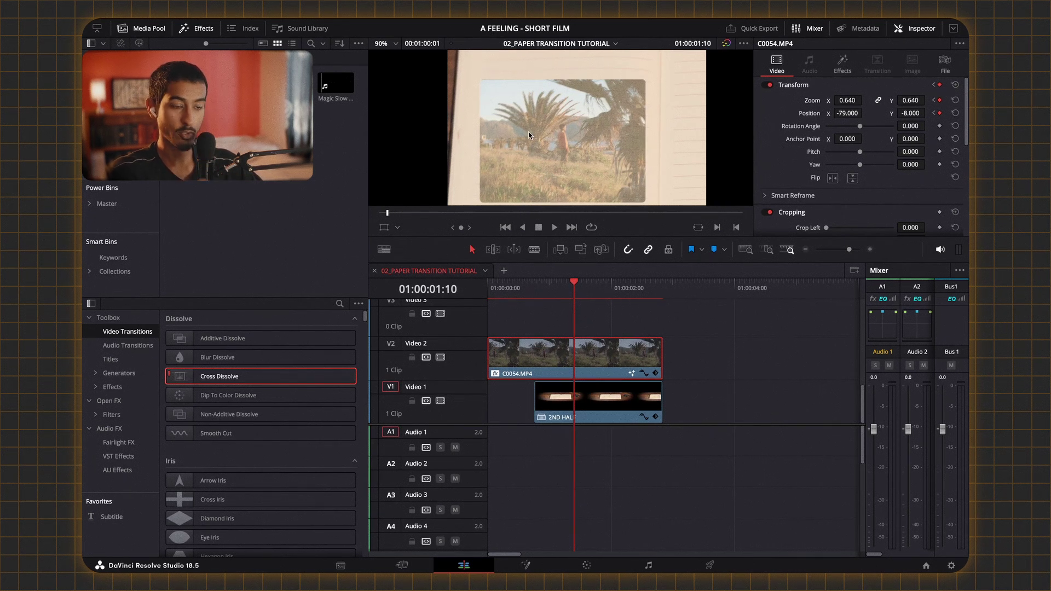
scroll(544, 158, down, 1)
scroll(843, 174, down, 5)
scroll(842, 174, up, 1)
click(894, 166)
scroll(563, 152, up, 1)
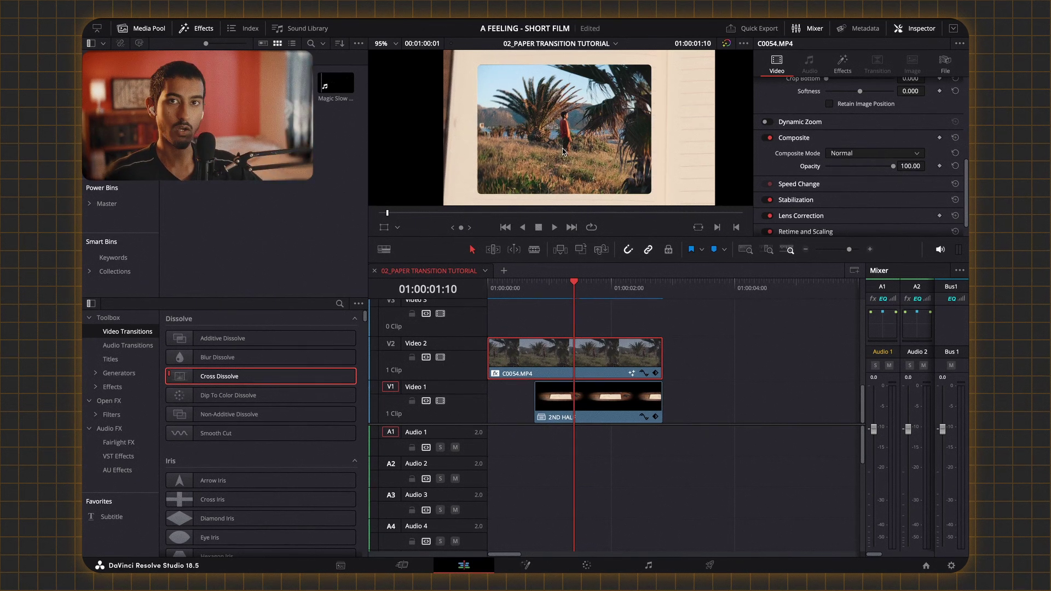
scroll(823, 124, up, 5)
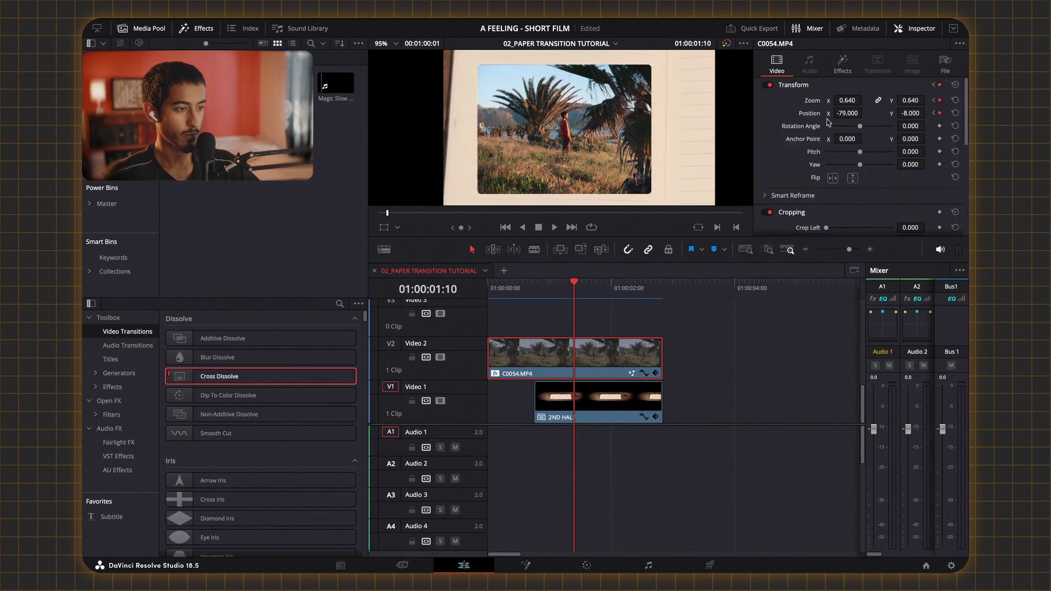
Step: At 01:00:01:16 shrink the photo to 0.400, then preview the shrink from the start
drag(574, 285, 589, 285)
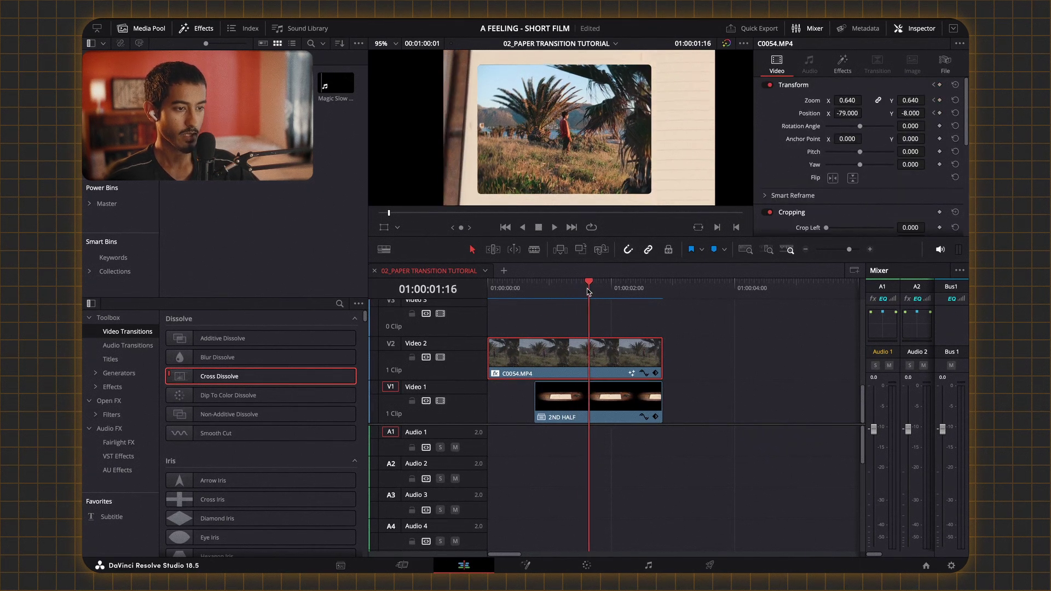
drag(925, 99, 910, 100)
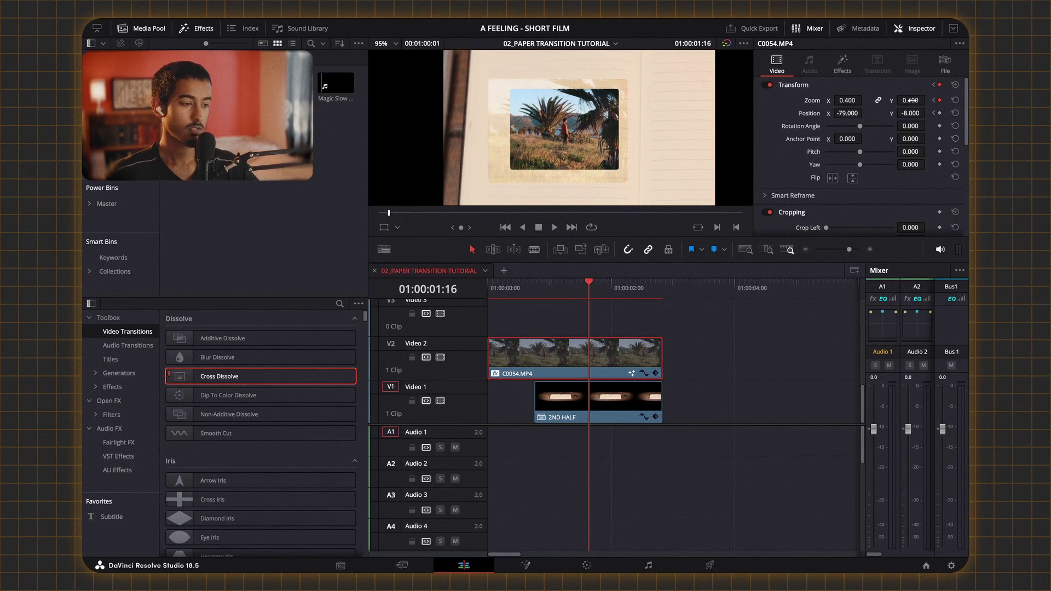
key(Home)
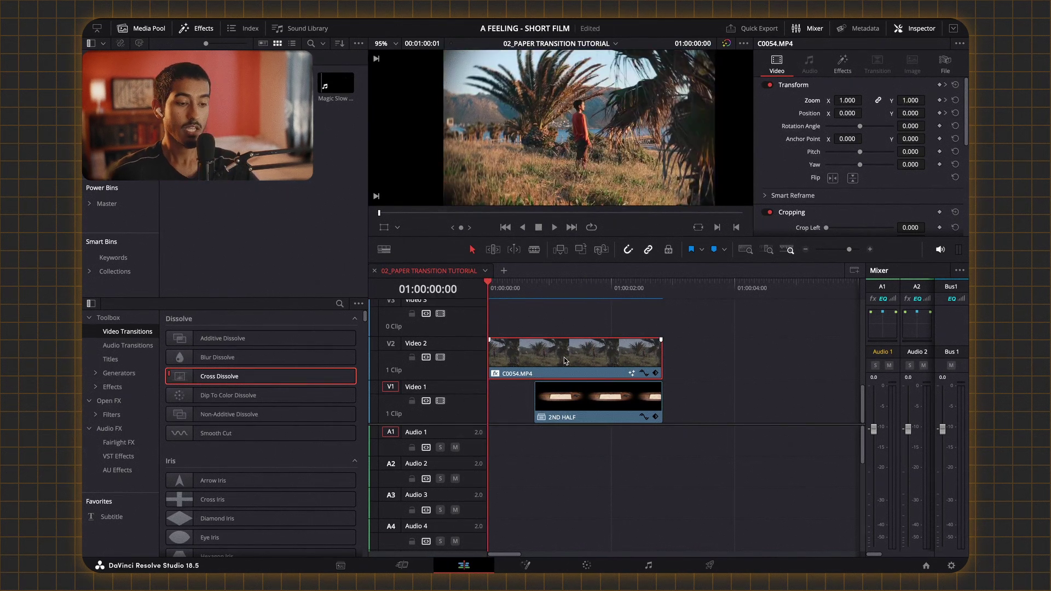
key(space)
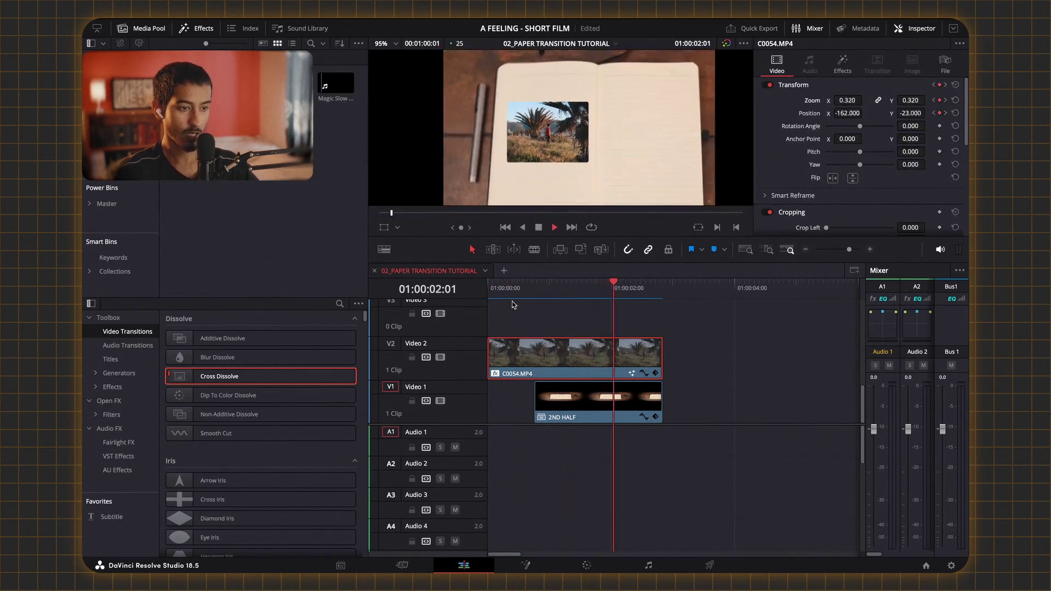
drag(588, 305, 607, 322)
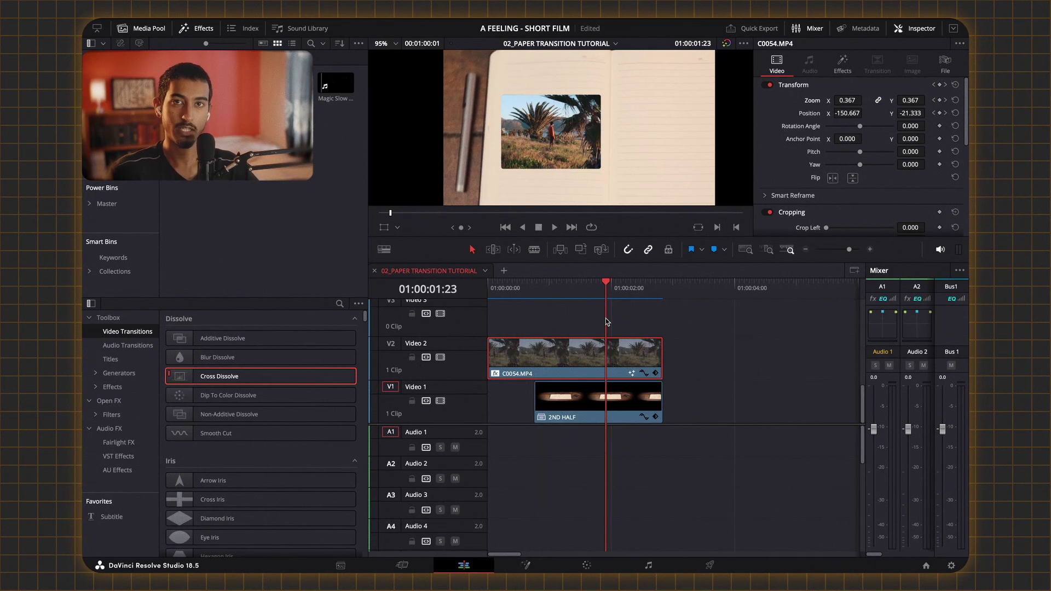
key(Left)
key(Left)
key(Left)
key(Left)
key(Left)
key(Left)
key(Left)
key(Left)
key(Left)
key(Left)
key(Left)
key(Left)
key(Left)
key(Left)
key(Left)
key(Left)
key(Left)
key(Left)
key(Left)
key(Left)
drag(660, 356, 558, 356)
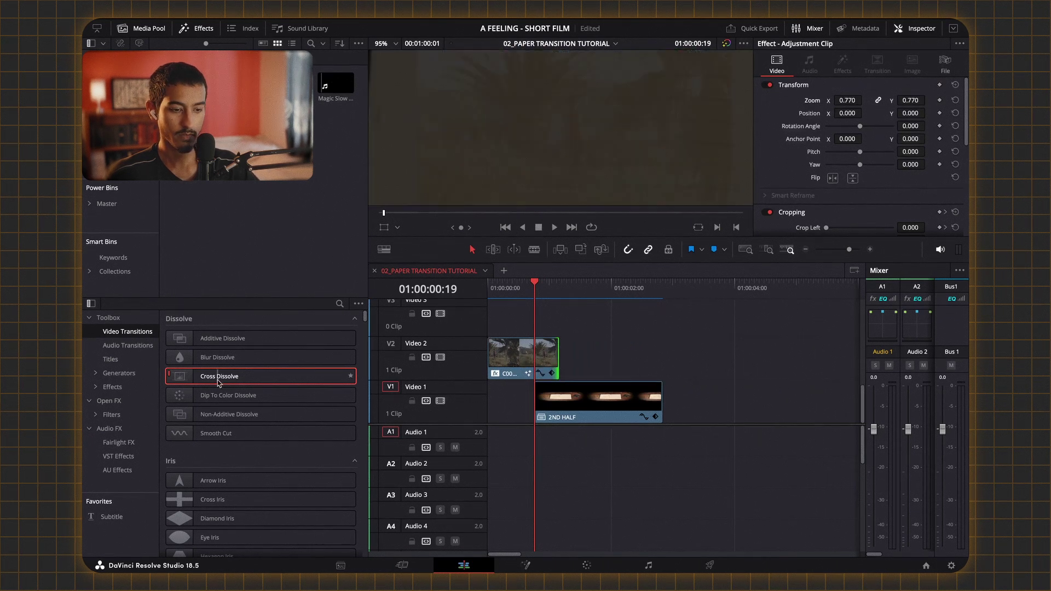
drag(218, 381, 539, 358)
key(space)
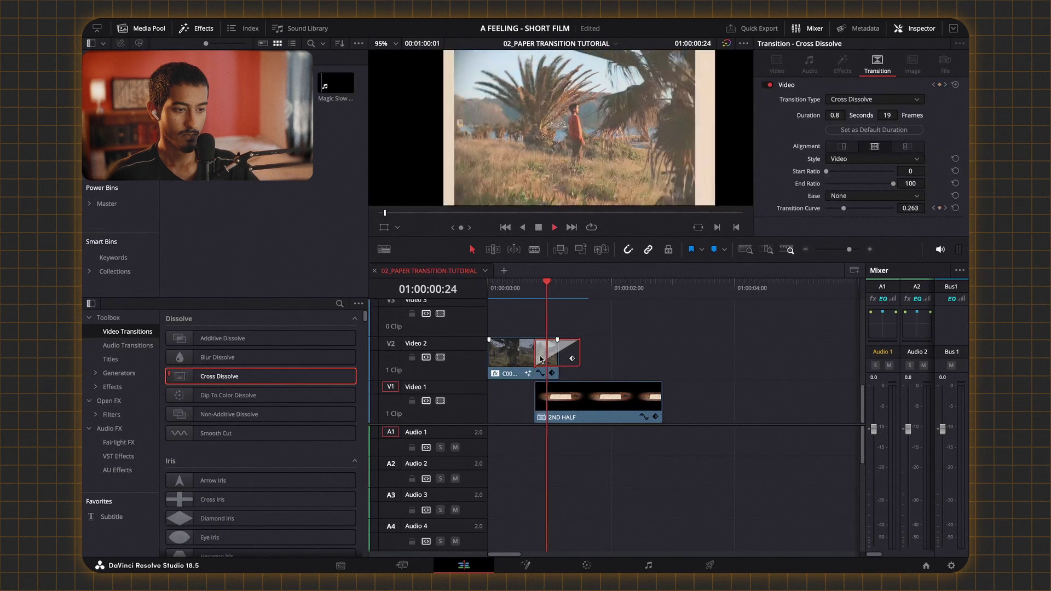
key(space)
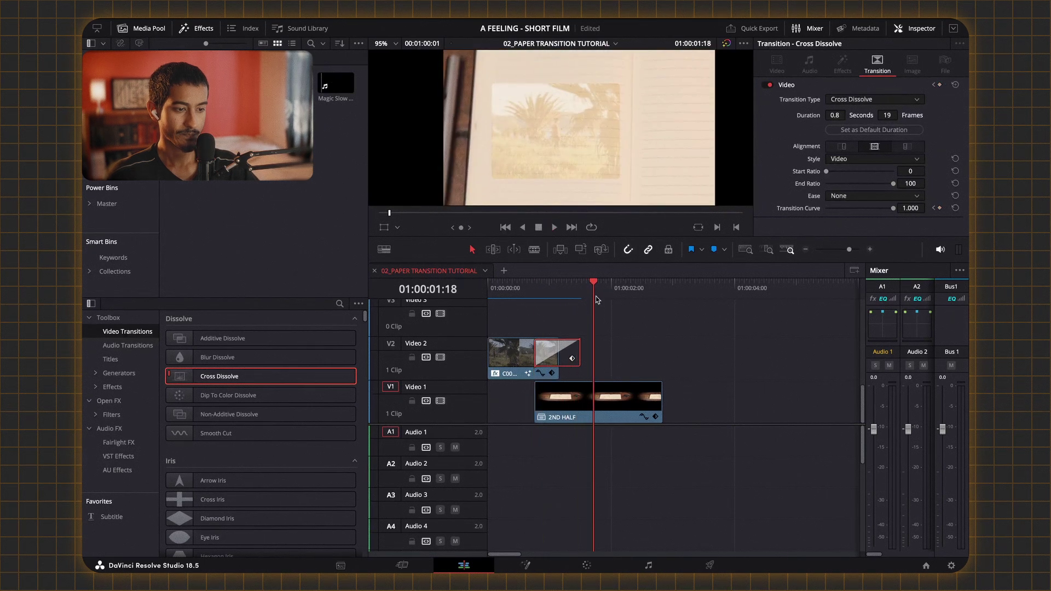
key(Home)
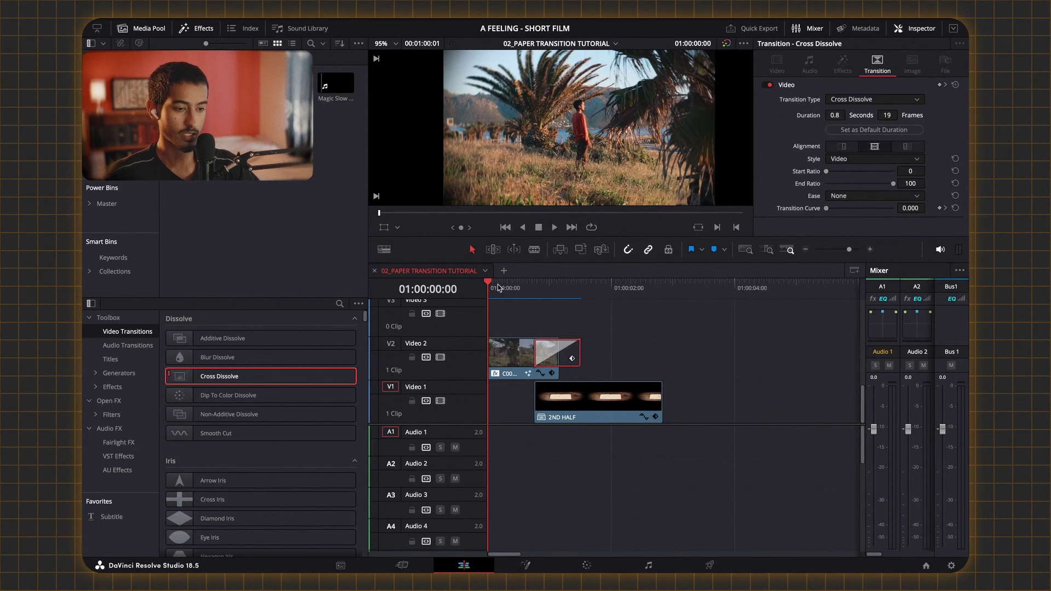
key(space)
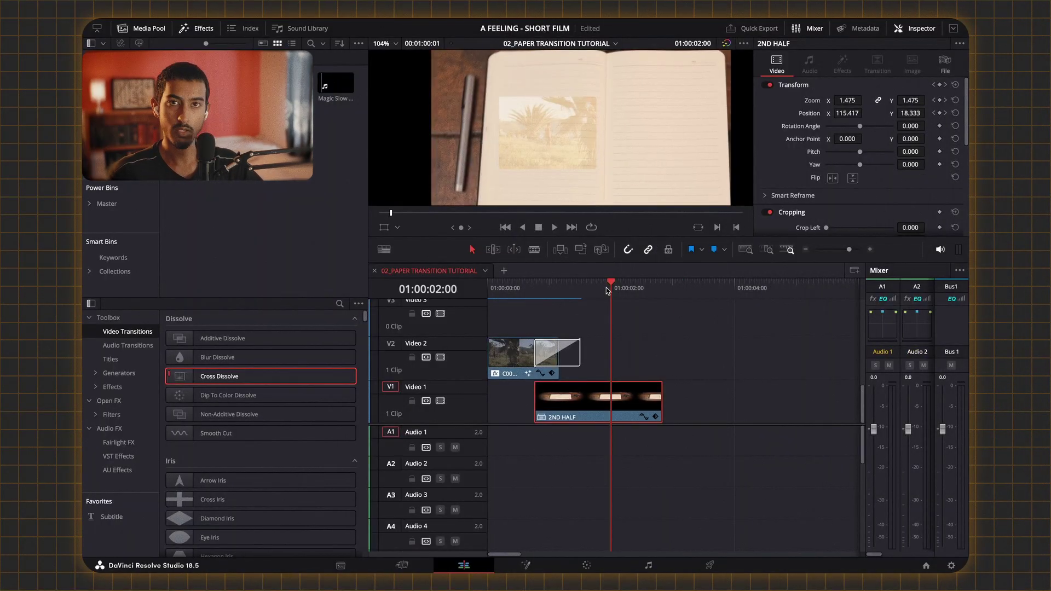
Step: Inspect the cross-dissolve frame by frame, then bring up the 2ND HALF clip's context menu on V1
drag(610, 290, 663, 286)
key(Left)
key(Left)
key(Left)
key(Left)
key(Left)
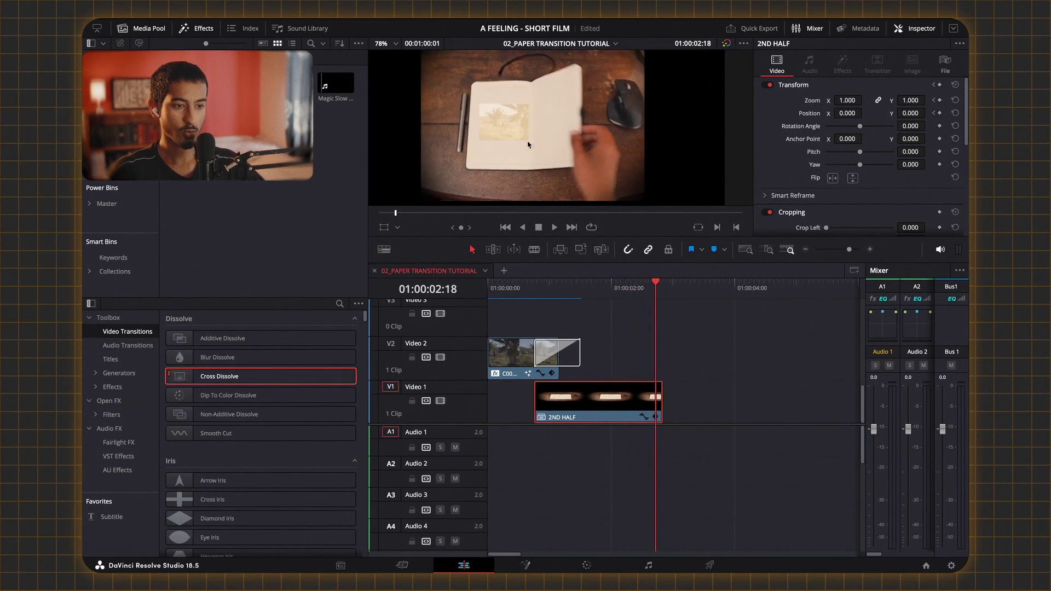
scroll(623, 160, up, 5)
key(Right)
key(Right)
key(Right)
key(Left)
key(Left)
key(Left)
key(Left)
key(Left)
key(Left)
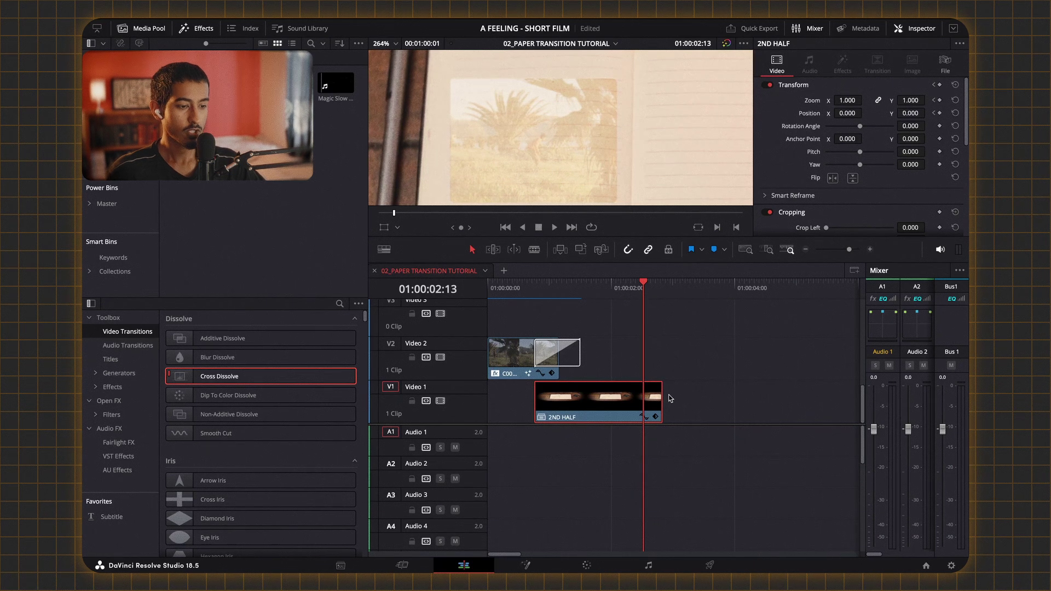
right_click(609, 392)
right_click(591, 411)
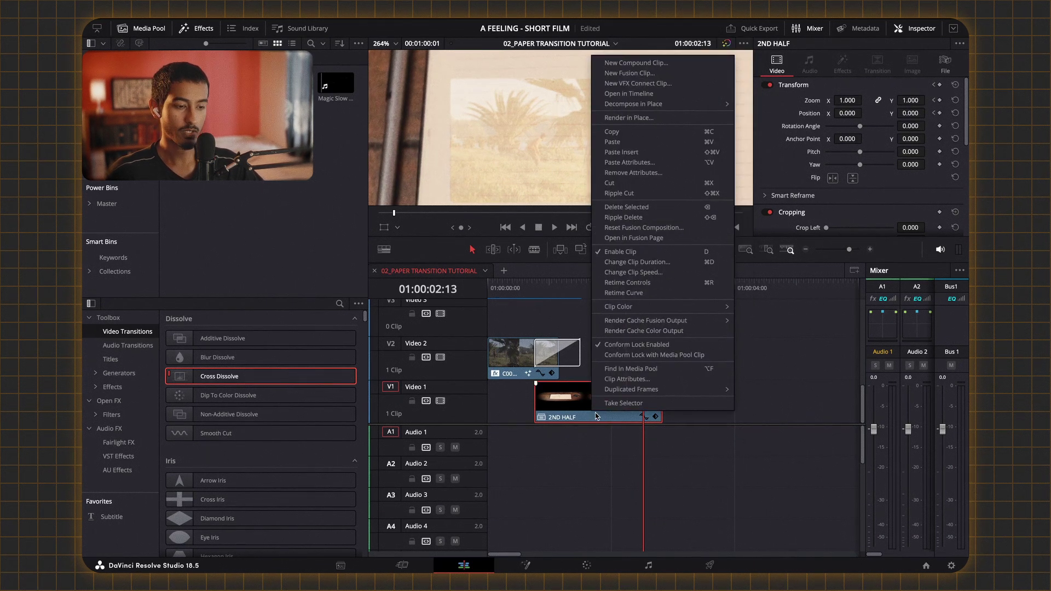
click(645, 94)
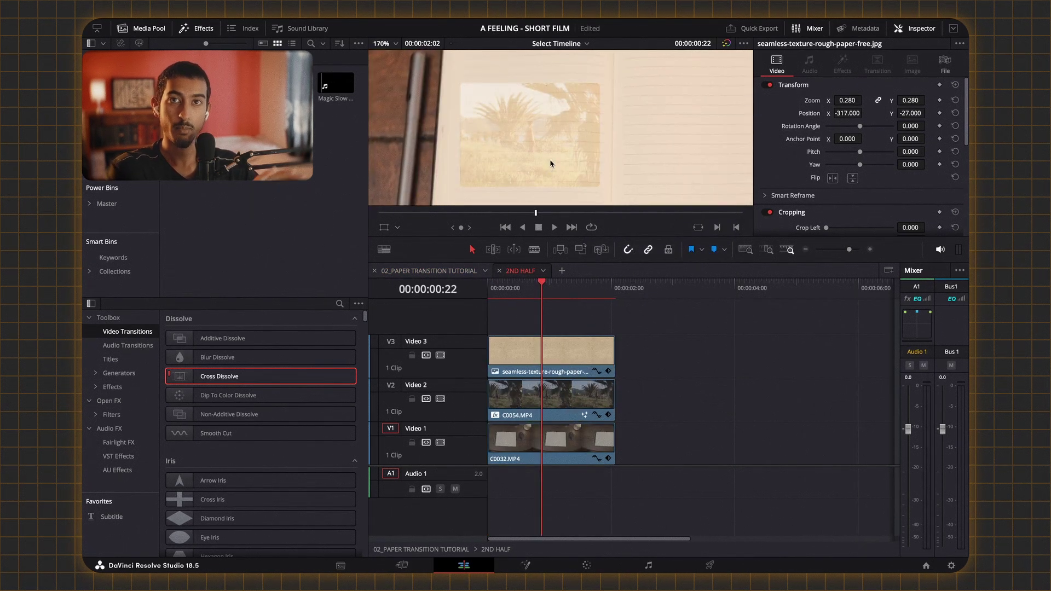
click(580, 350)
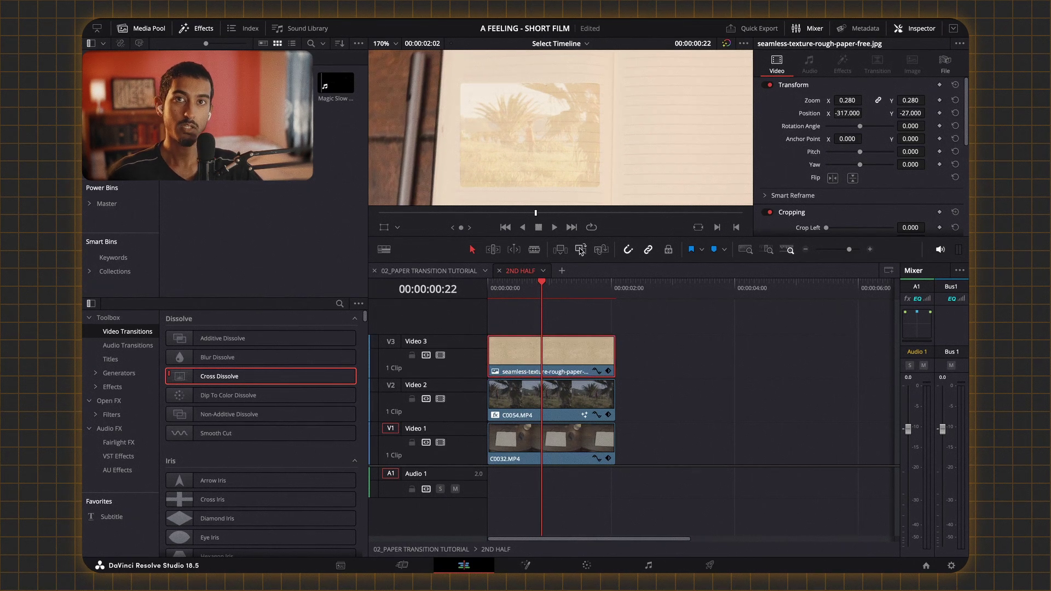
drag(542, 318, 596, 314)
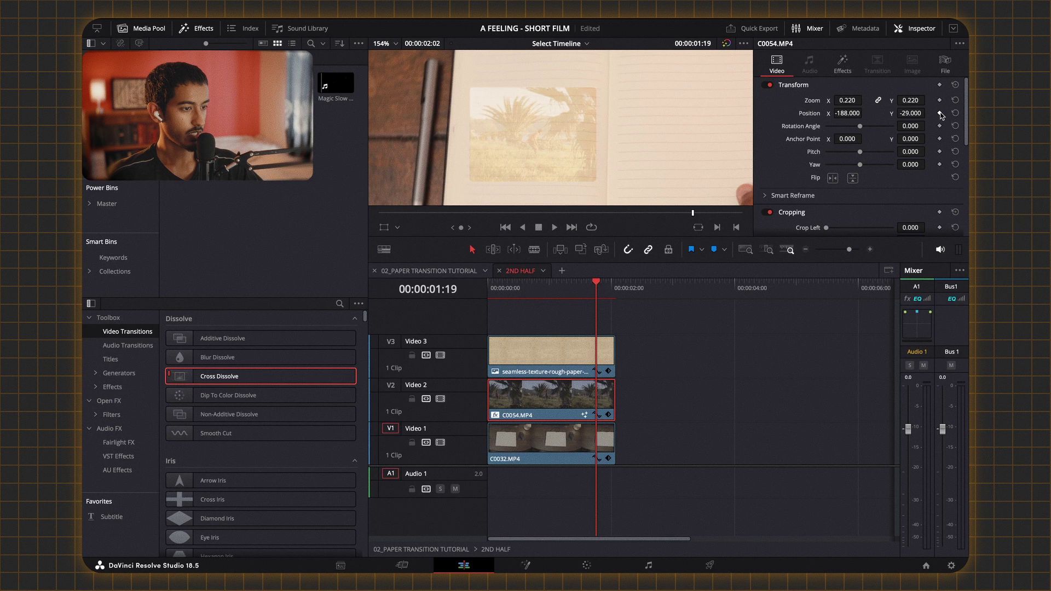
key(Right)
key(Right)
key(Right)
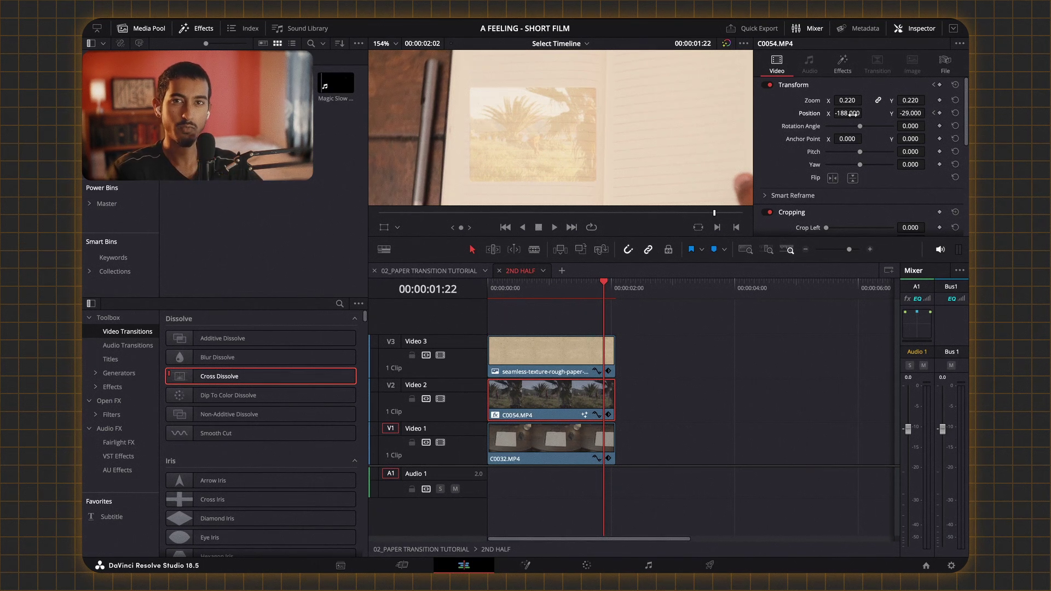
click(509, 353)
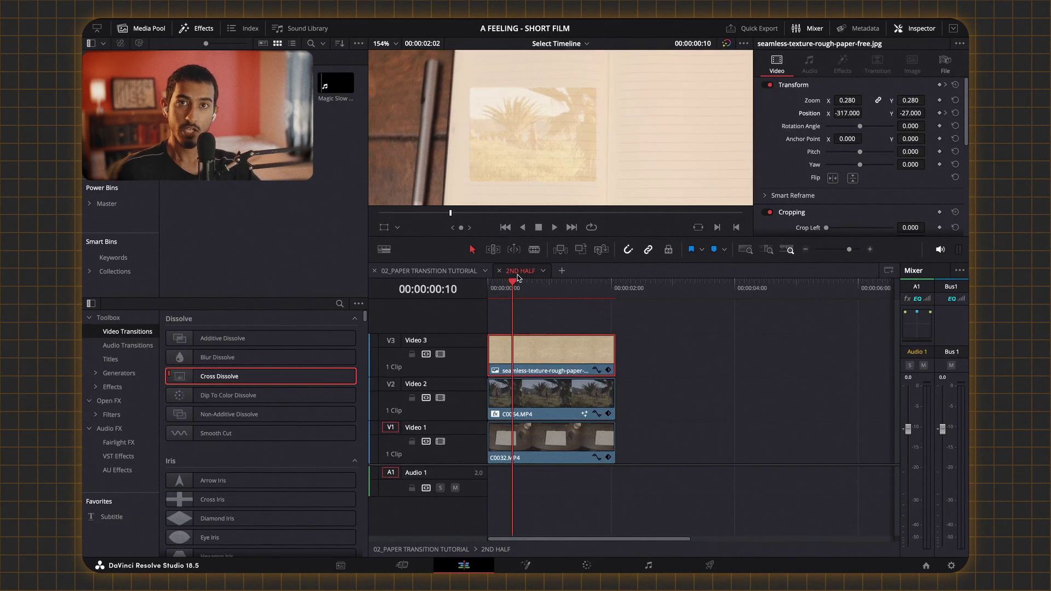
key(space)
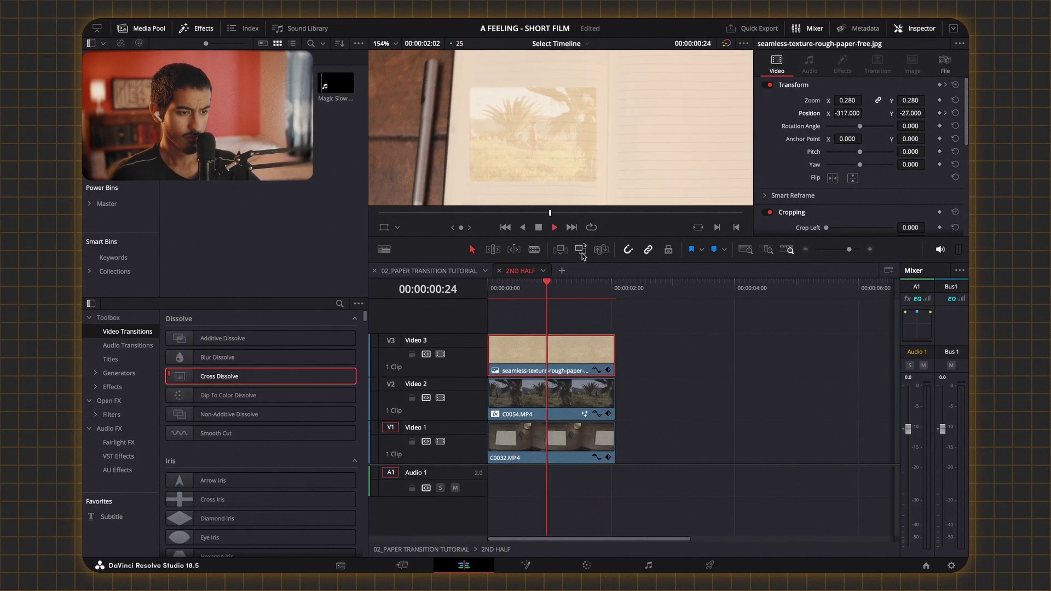
drag(607, 284, 599, 285)
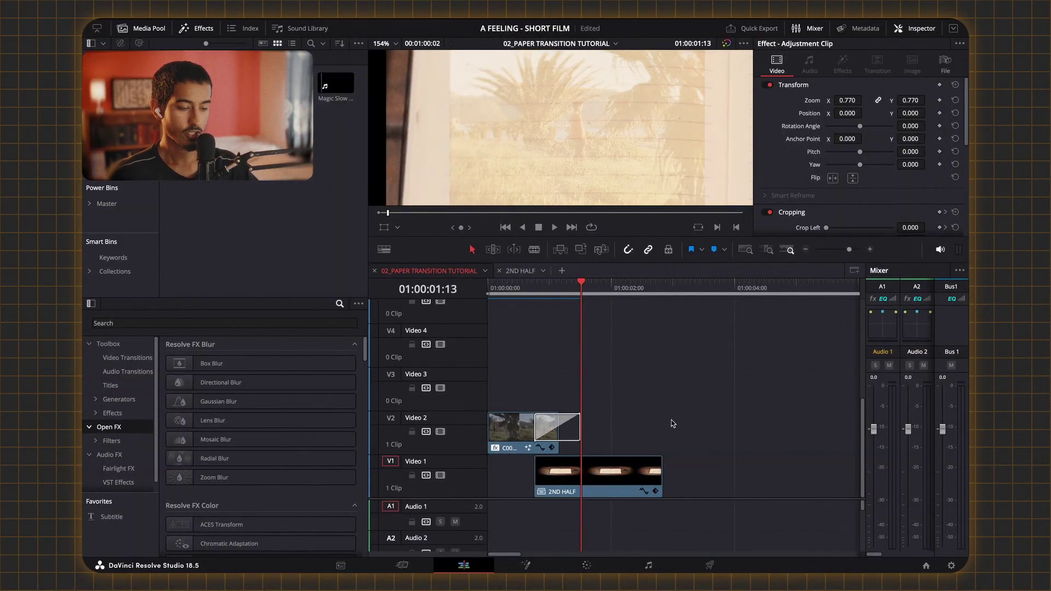
Step: Select the palm-tree and 2ND HALF clips and combine them into a compound clip named FINAL
drag(676, 389, 528, 461)
right_click(517, 442)
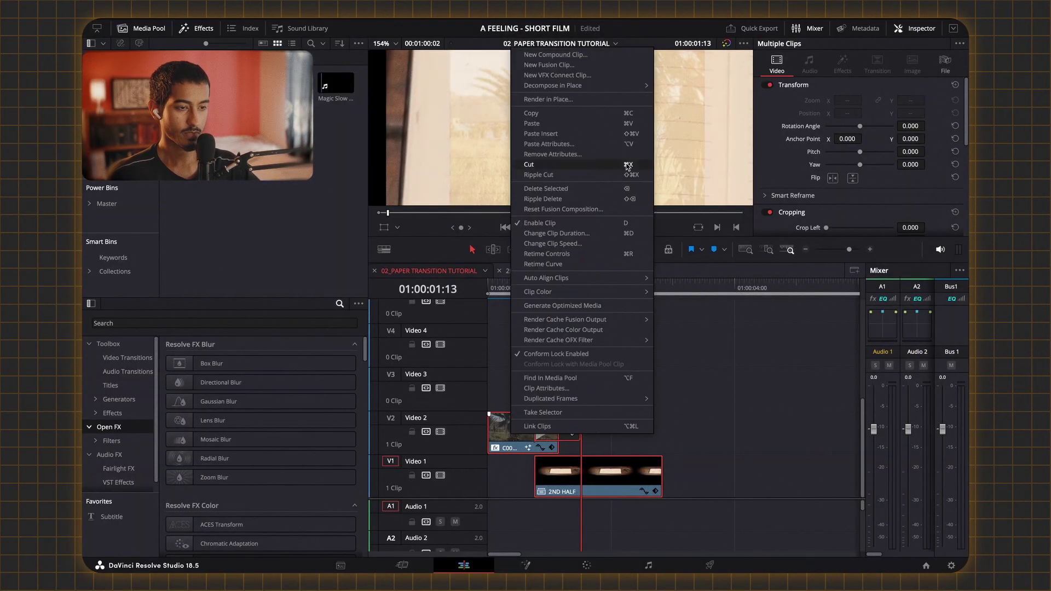
click(599, 62)
text(Fl)
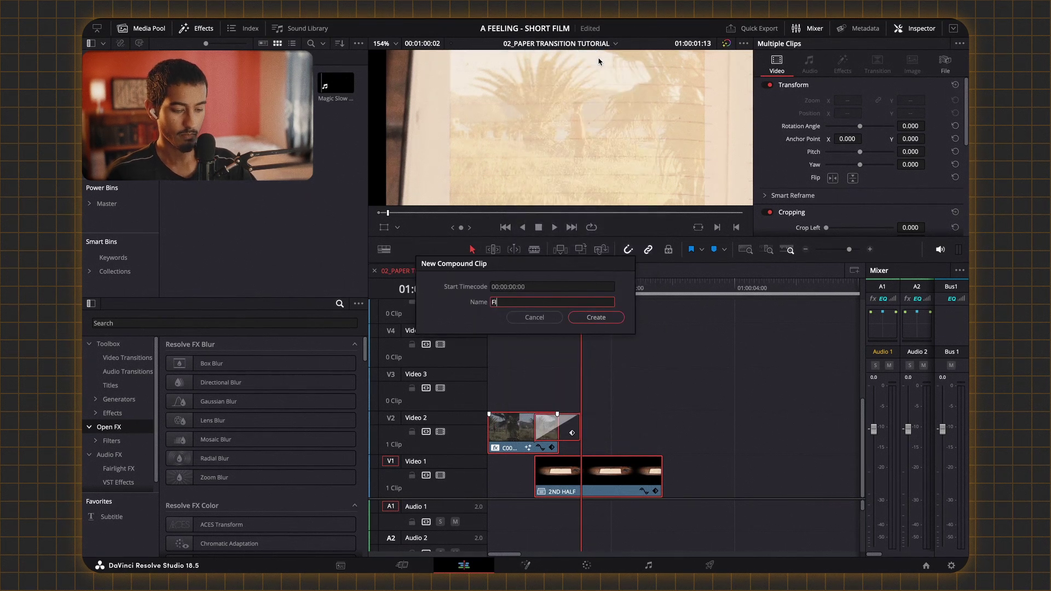
text(NAL)
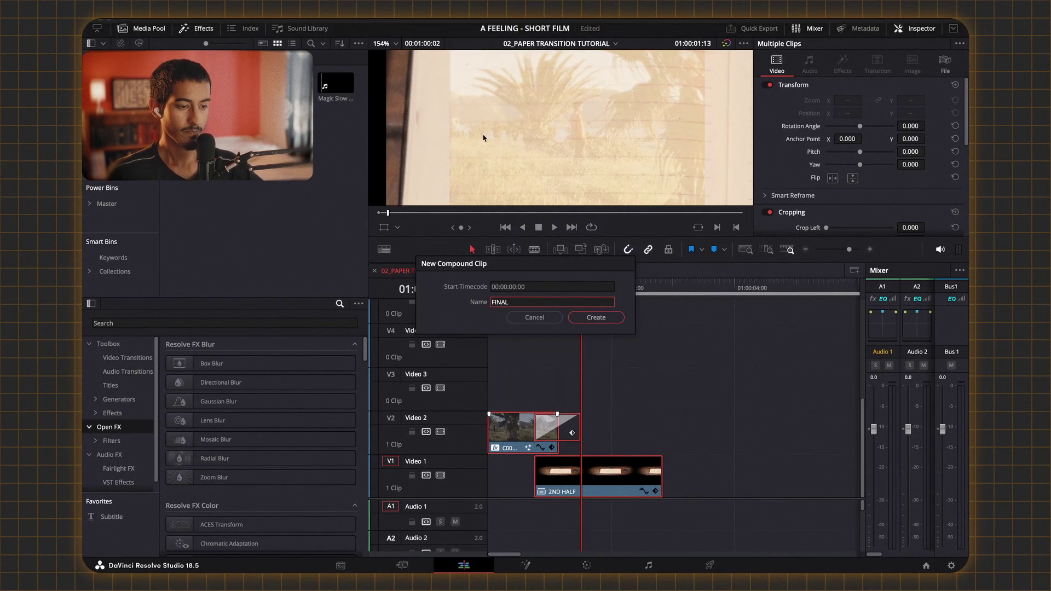
click(598, 319)
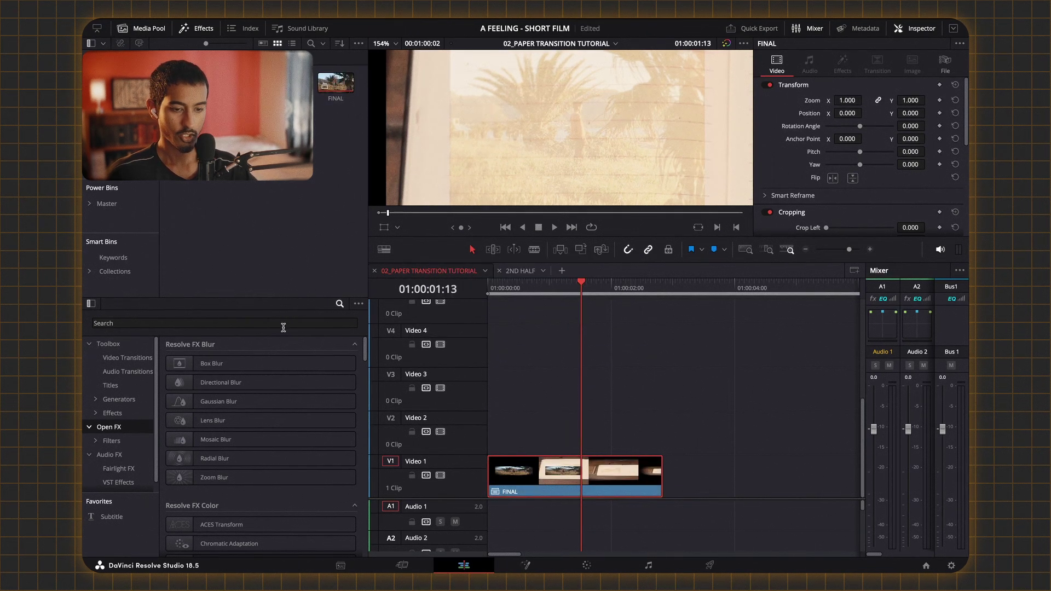
Step: Search the Effects library for Camera Shake and apply it to the FINAL clip
click(295, 321)
text(CAMER)
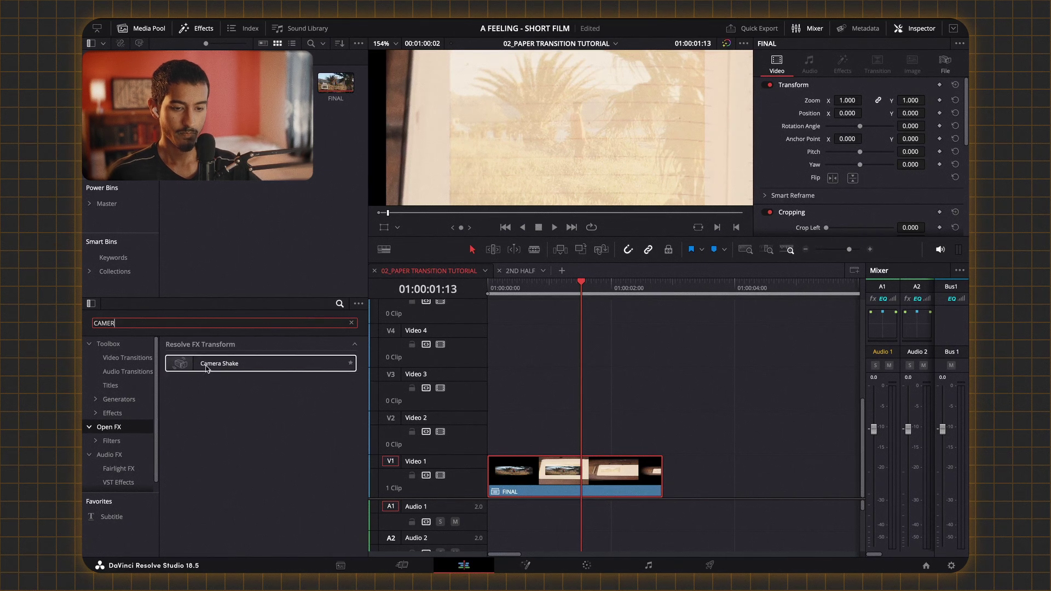
drag(207, 368, 575, 475)
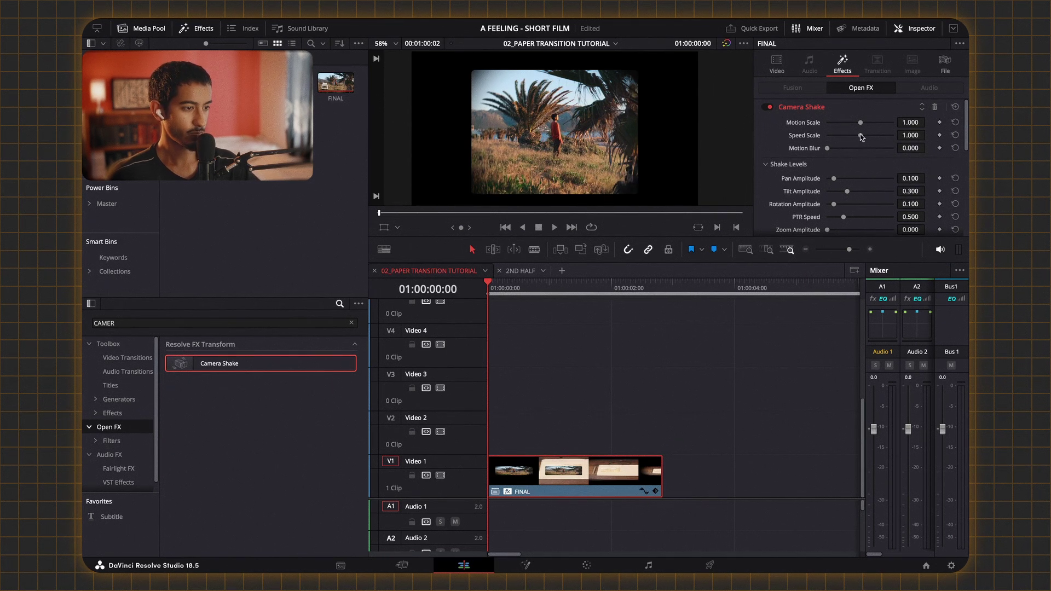
Step: Lower the shake's Speed Scale and raise Pause Randomness to 0.434
mouse_move(857, 137)
mouse_down()
mouse_move(845, 138)
mouse_move(858, 125)
mouse_up()
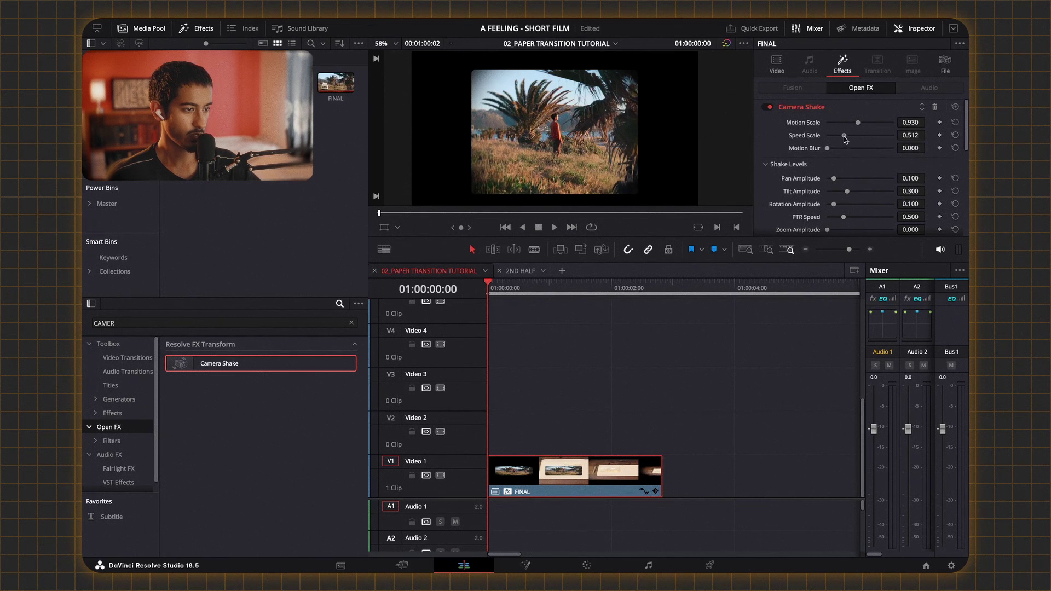
scroll(843, 136, down, 3)
scroll(787, 209, down, 4)
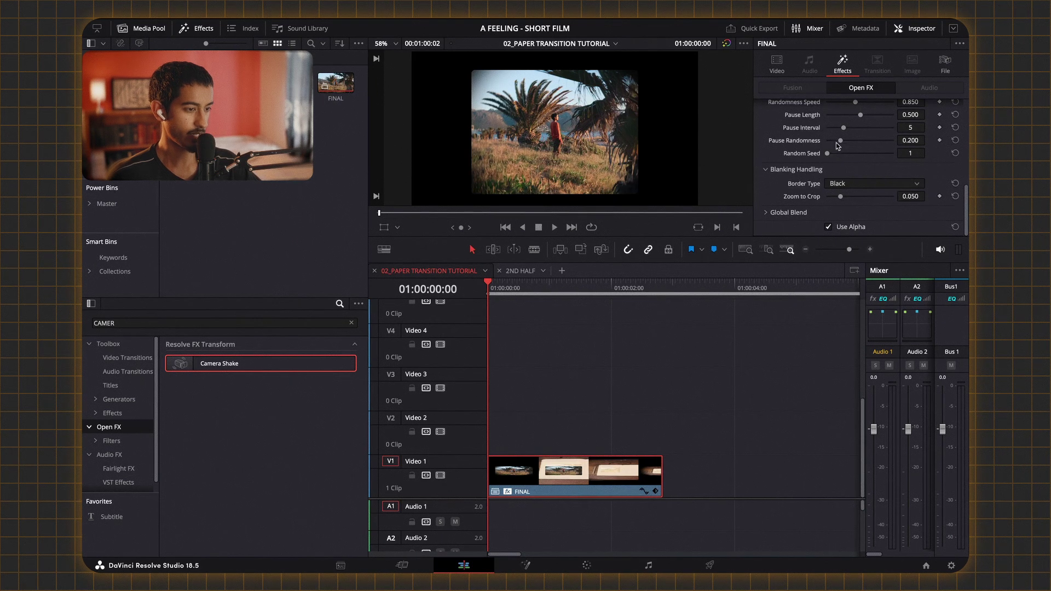
mouse_move(840, 141)
mouse_down()
mouse_move(870, 144)
mouse_move(859, 148)
mouse_up()
scroll(804, 132, up, 2)
scroll(852, 154, up, 1)
scroll(771, 146, up, 1)
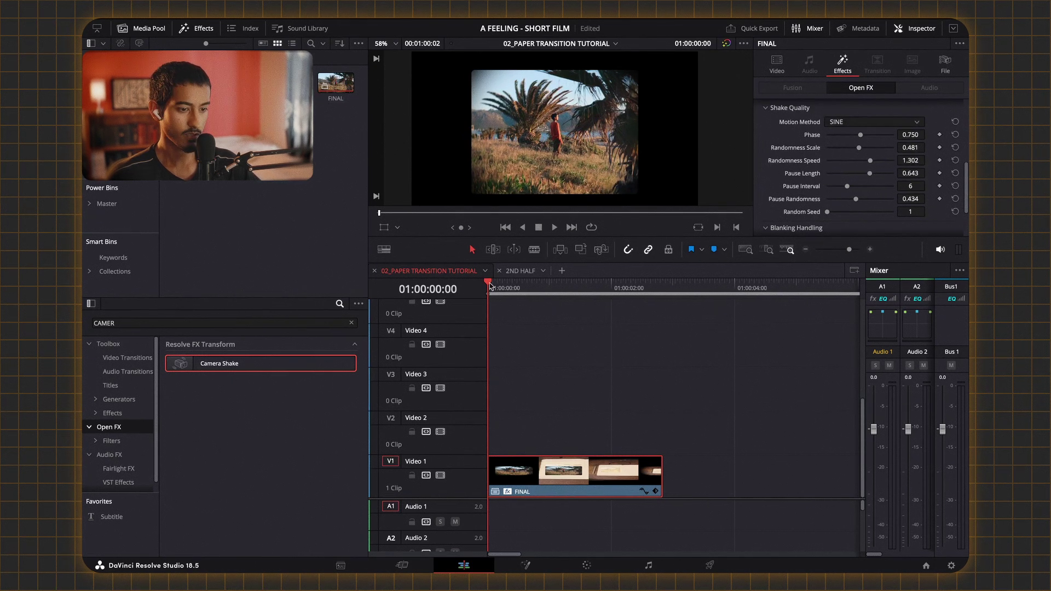
Step: Play back the shaken transition from the start and lower Speed Scale further
key(space)
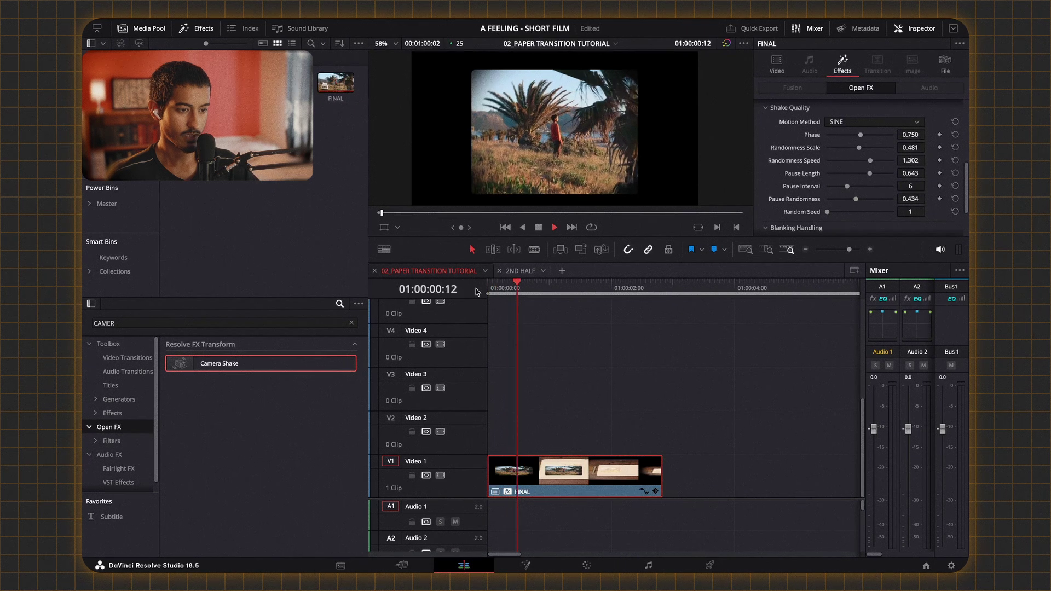
key(Home)
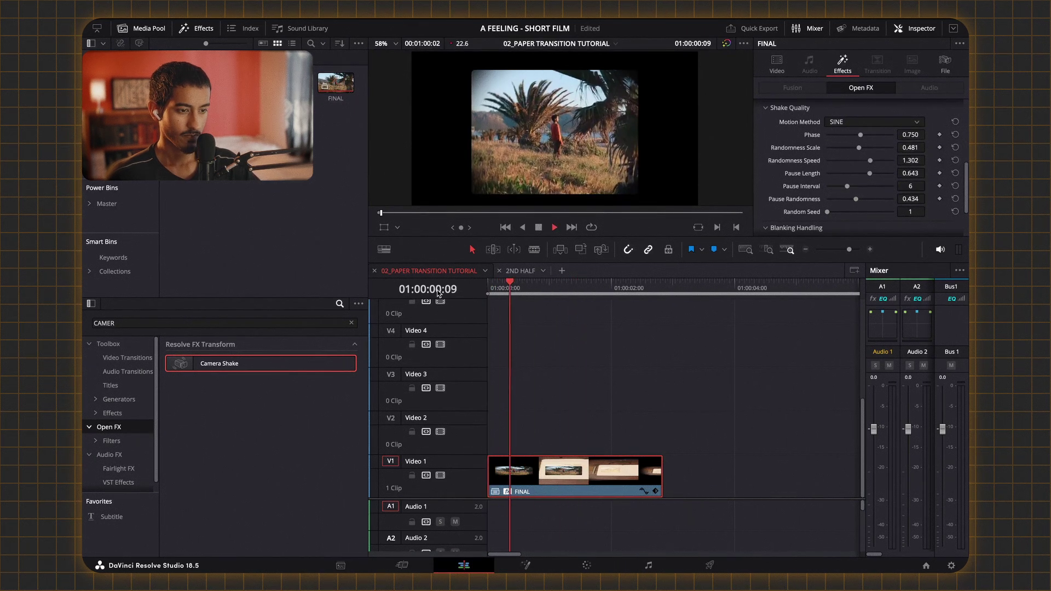
key(space)
scroll(834, 143, up, 5)
drag(846, 136, 838, 137)
Step: Raise Motion Scale to 1.070 and replay the finished transition
click(509, 293)
key(space)
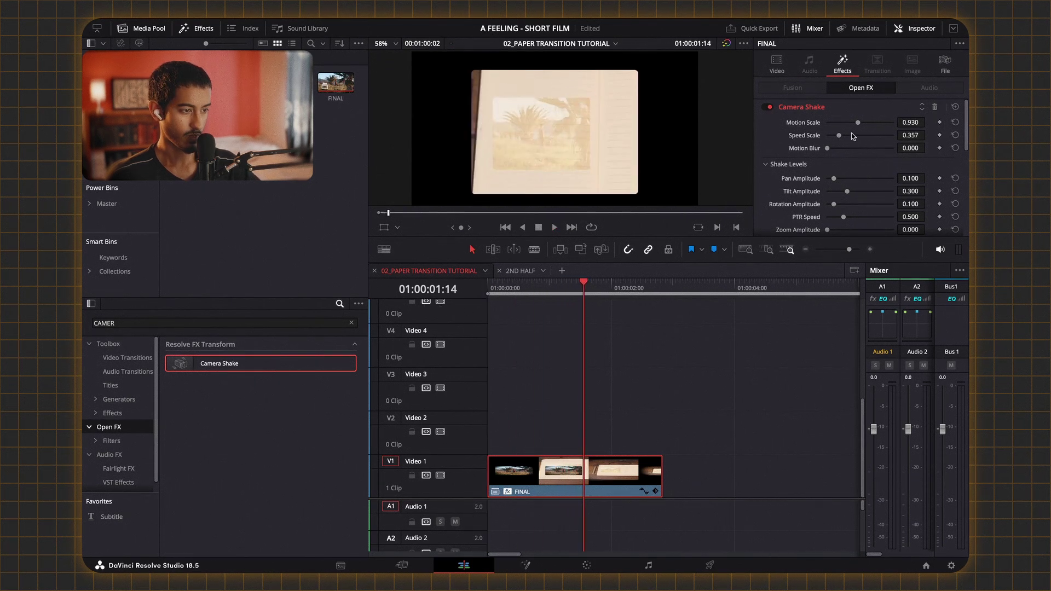
drag(860, 124, 862, 124)
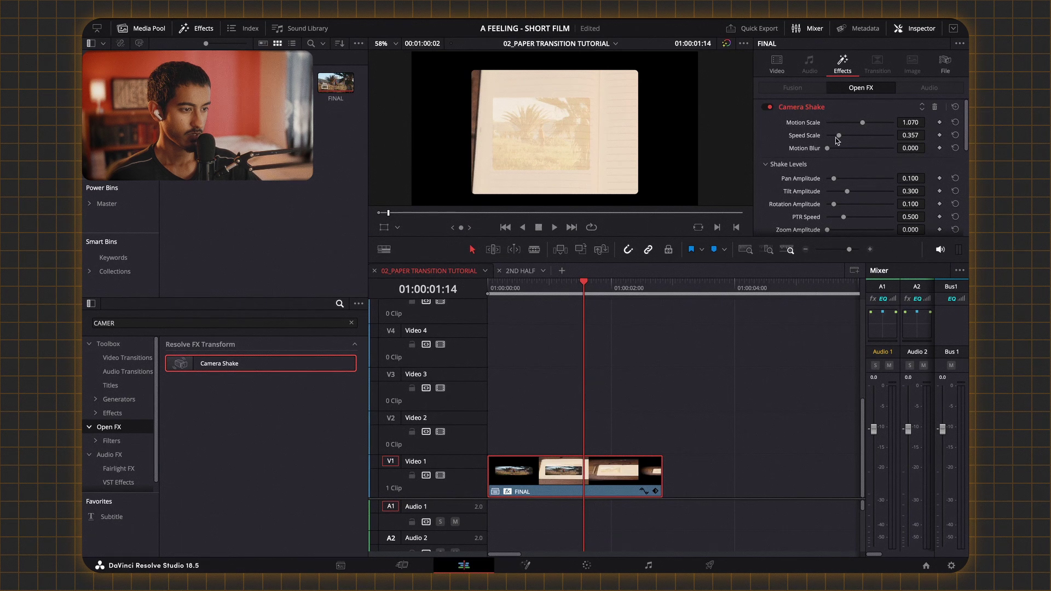
key(Home)
key(space)
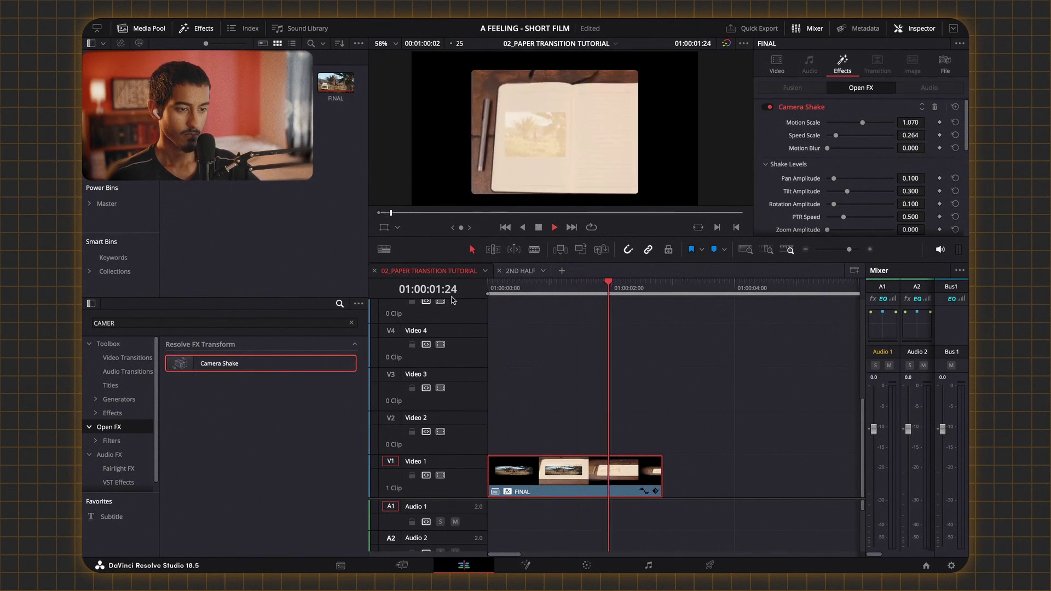